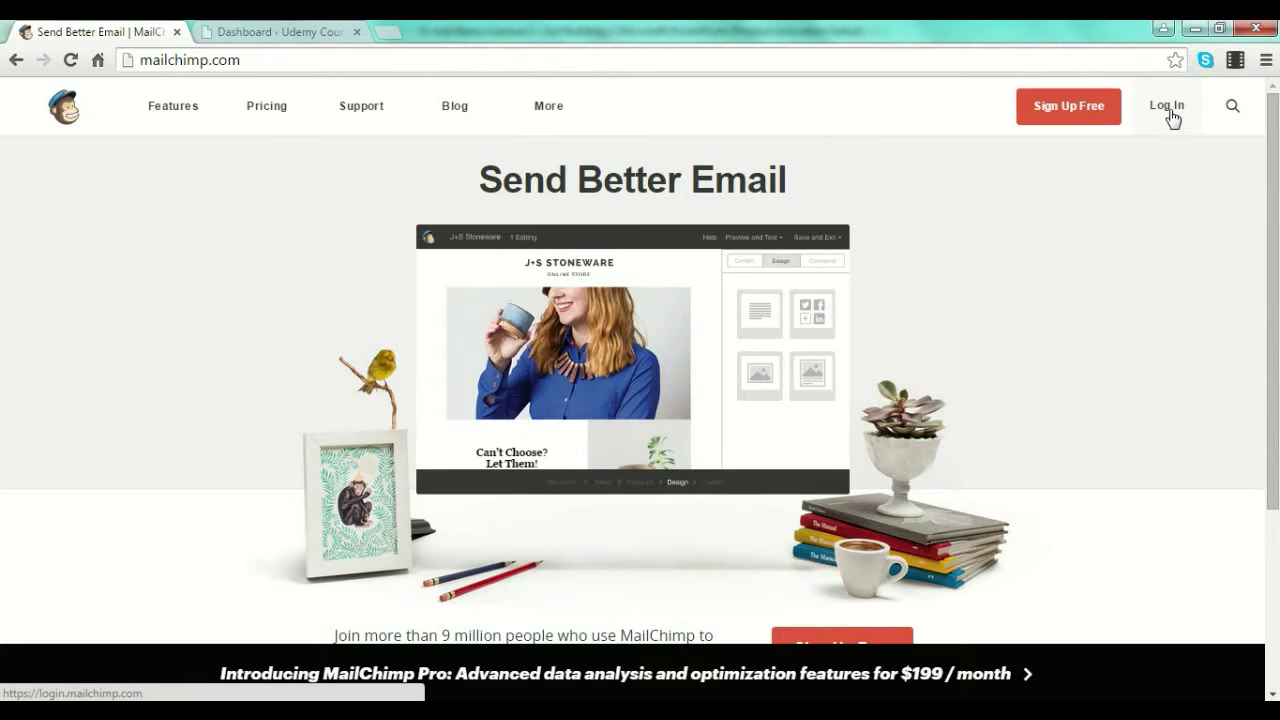
Log in to MailChimp with the saved account credentials and open the overview of subscriber lists.
{"action": "left_click", "coordinate": [1169, 113]}
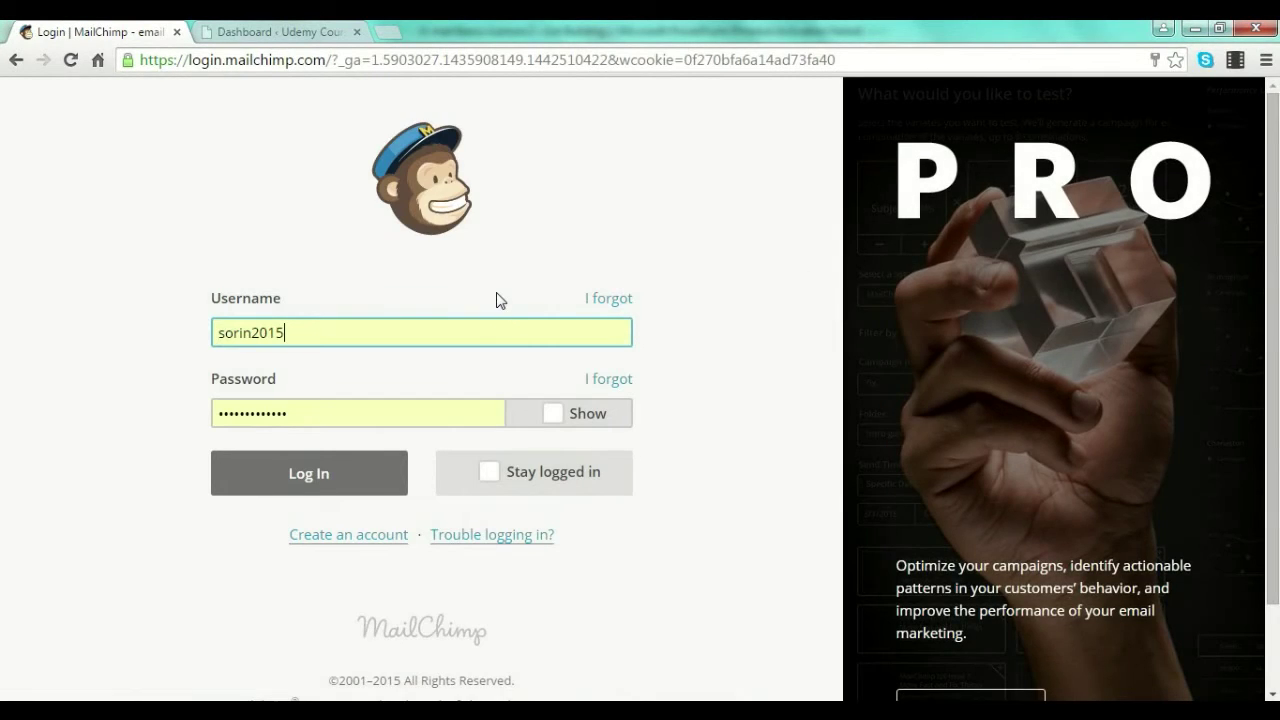
{"action": "left_click", "coordinate": [316, 480]}
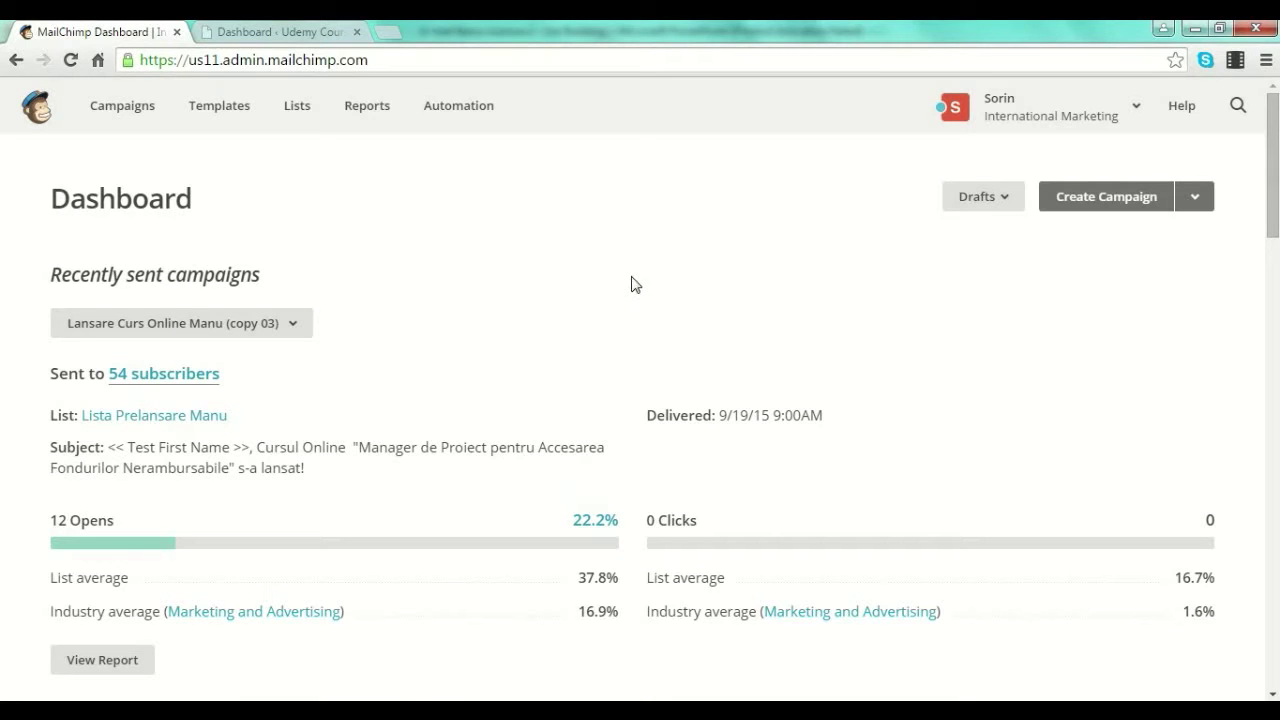
{"action": "left_click", "coordinate": [300, 110]}
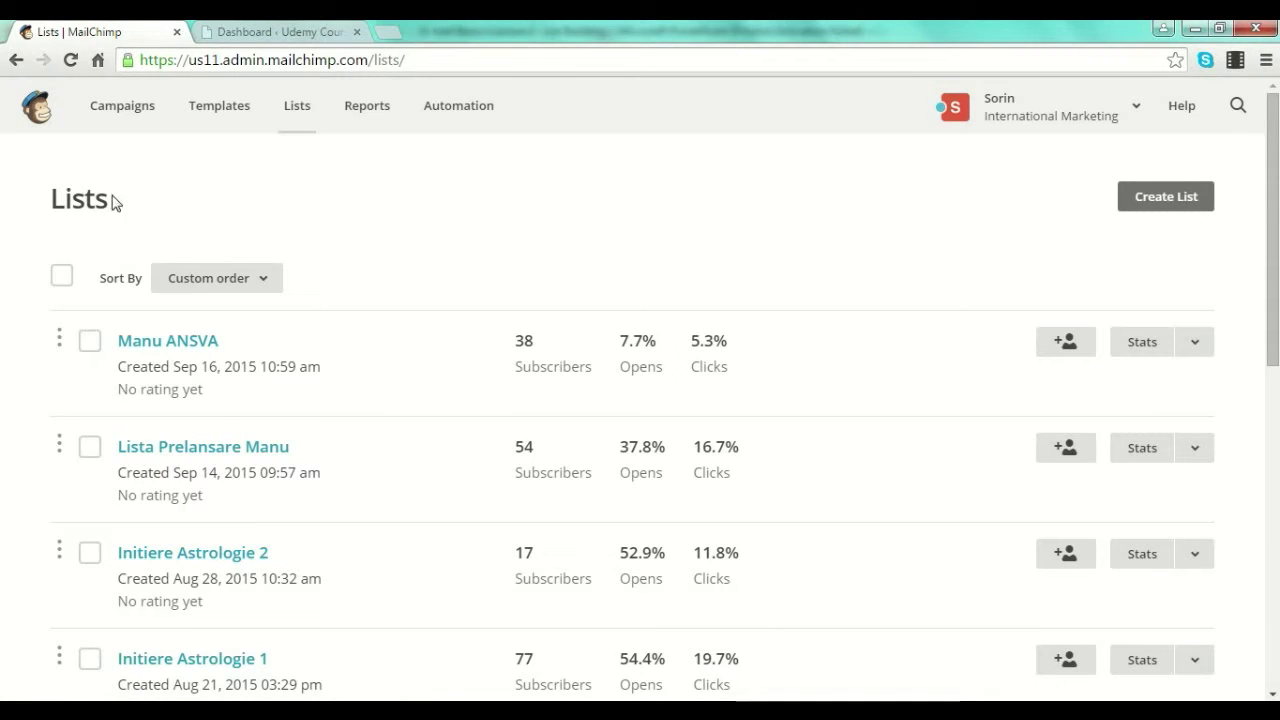
Look through the existing subscriber lists and their subscriber, open and click figures.
{"action": "scroll", "coordinate": [622, 266], "scroll_direction": "down", "scroll_amount": 1}
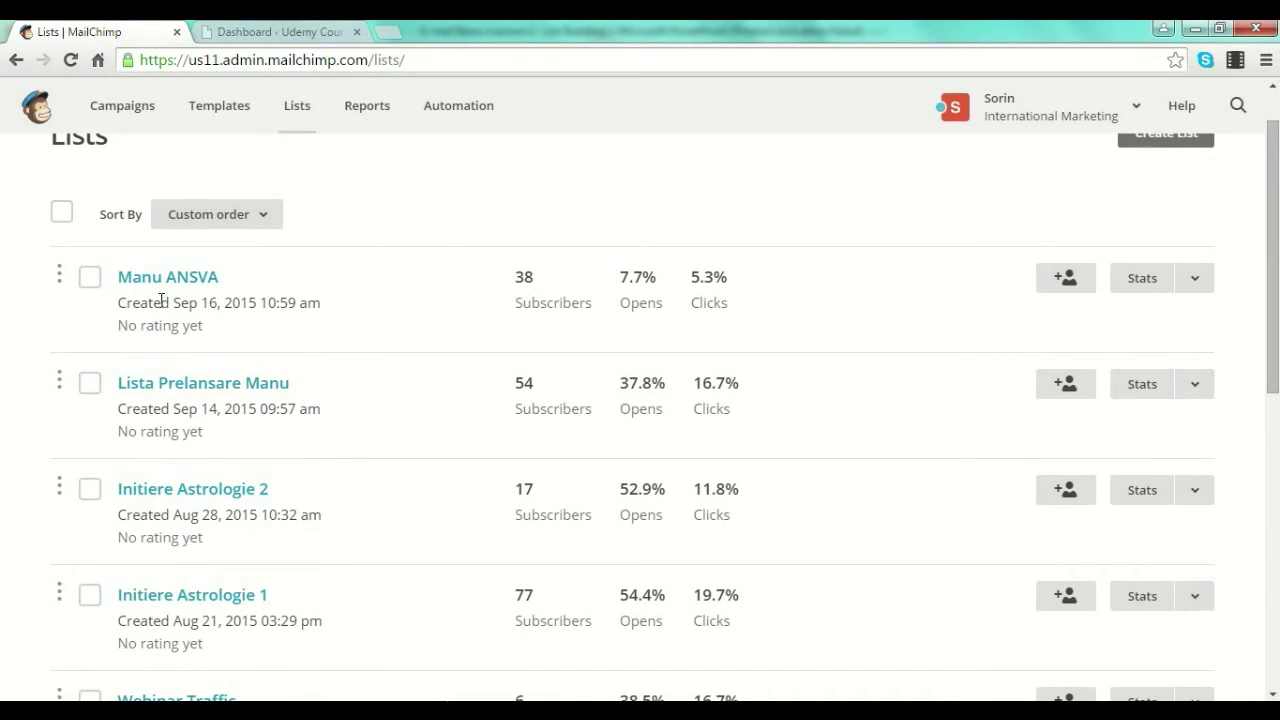
{"action": "scroll", "coordinate": [1272, 260], "scroll_direction": "down", "scroll_amount": 1}
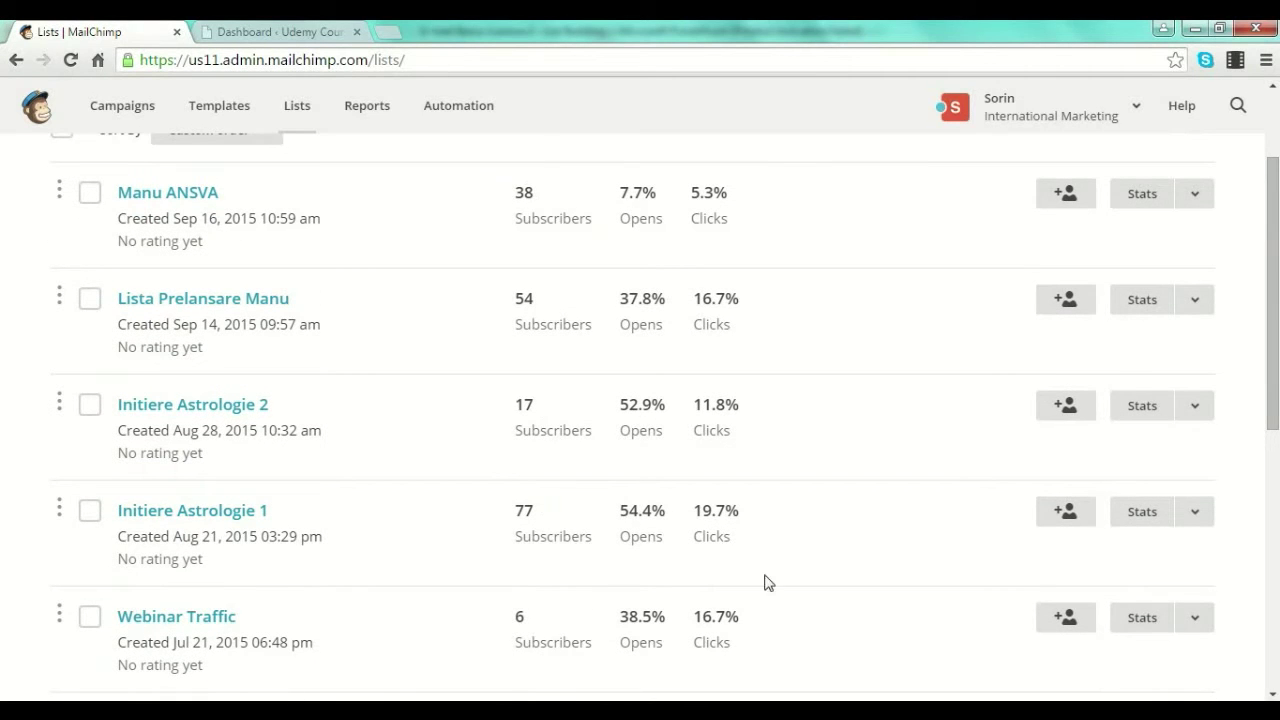
{"action": "scroll", "coordinate": [1272, 300], "scroll_direction": "down", "scroll_amount": 2}
{"action": "scroll", "coordinate": [510, 443], "scroll_direction": "up", "scroll_amount": 3}
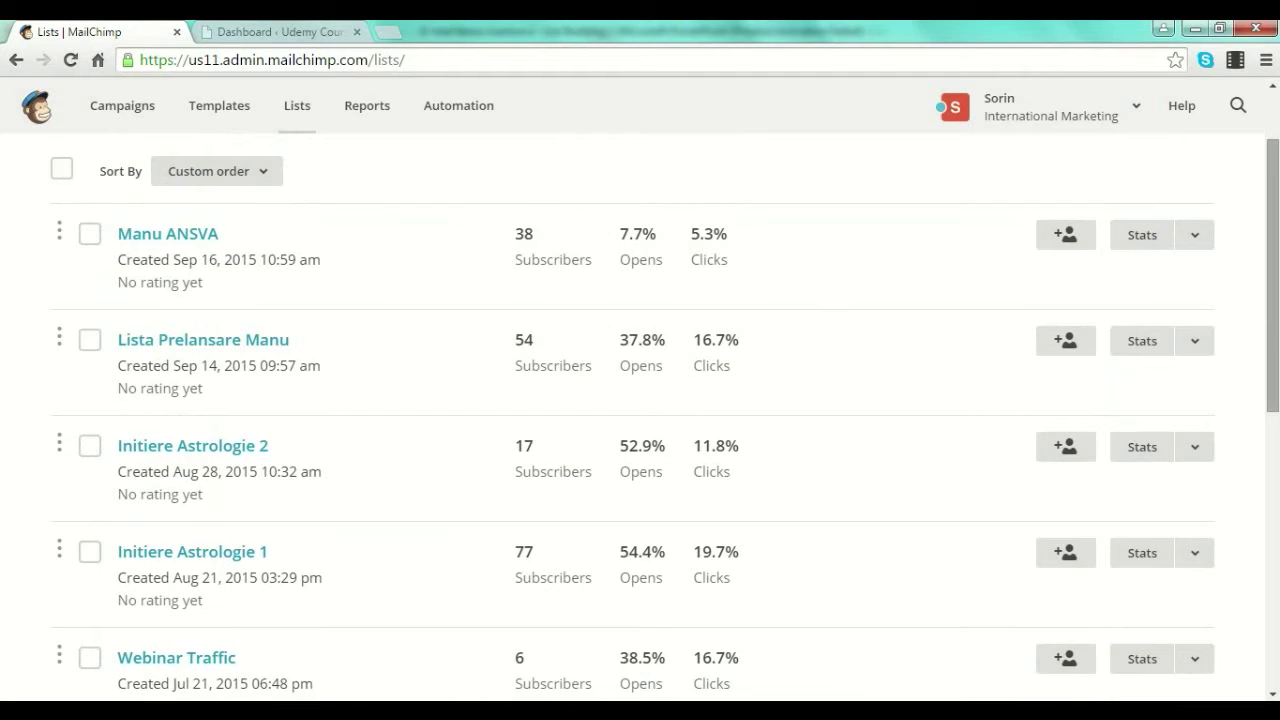
{"action": "scroll", "coordinate": [1272, 280], "scroll_direction": "down", "scroll_amount": 5}
{"action": "scroll", "coordinate": [640, 417], "scroll_direction": "down", "scroll_amount": 2}
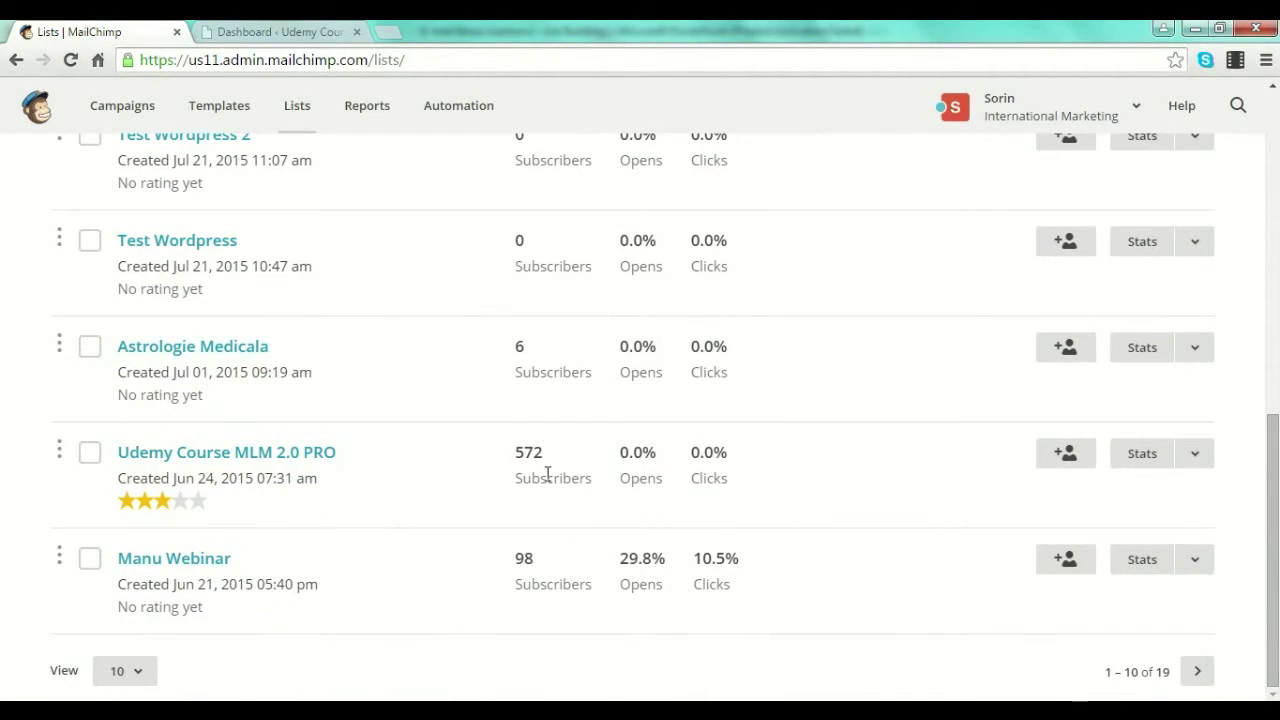
{"action": "left_click_drag", "start_coordinate": [1272, 544], "coordinate": [1272, 227]}
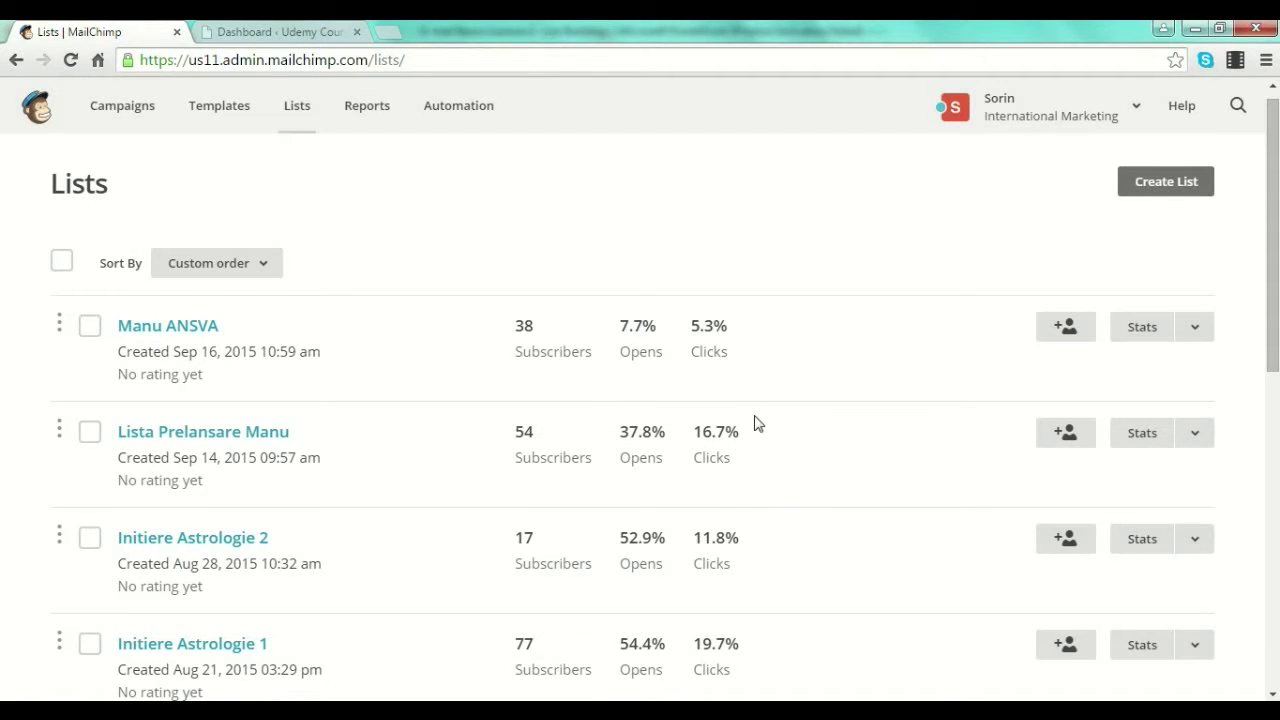
{"action": "scroll", "coordinate": [753, 454], "scroll_direction": "up", "scroll_amount": 1}
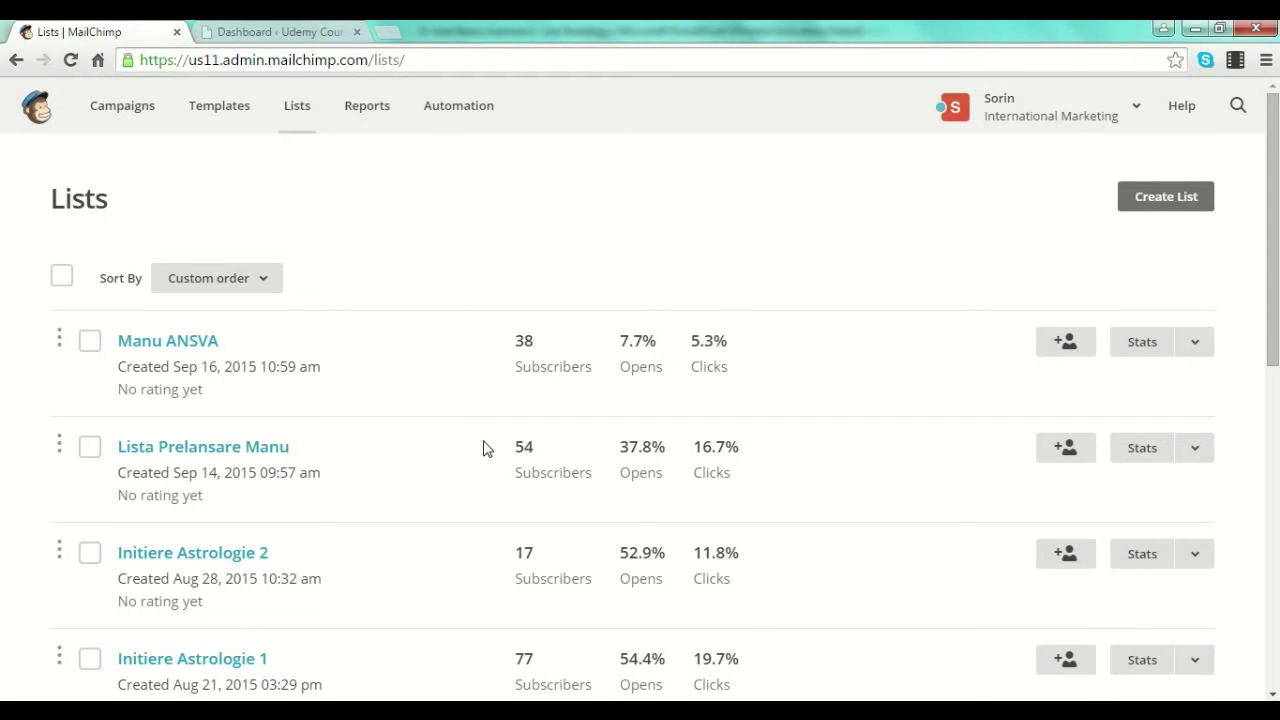
Start creating a new list rather than groups and name it "Udemy Test Course".
{"action": "left_click", "coordinate": [1167, 208]}
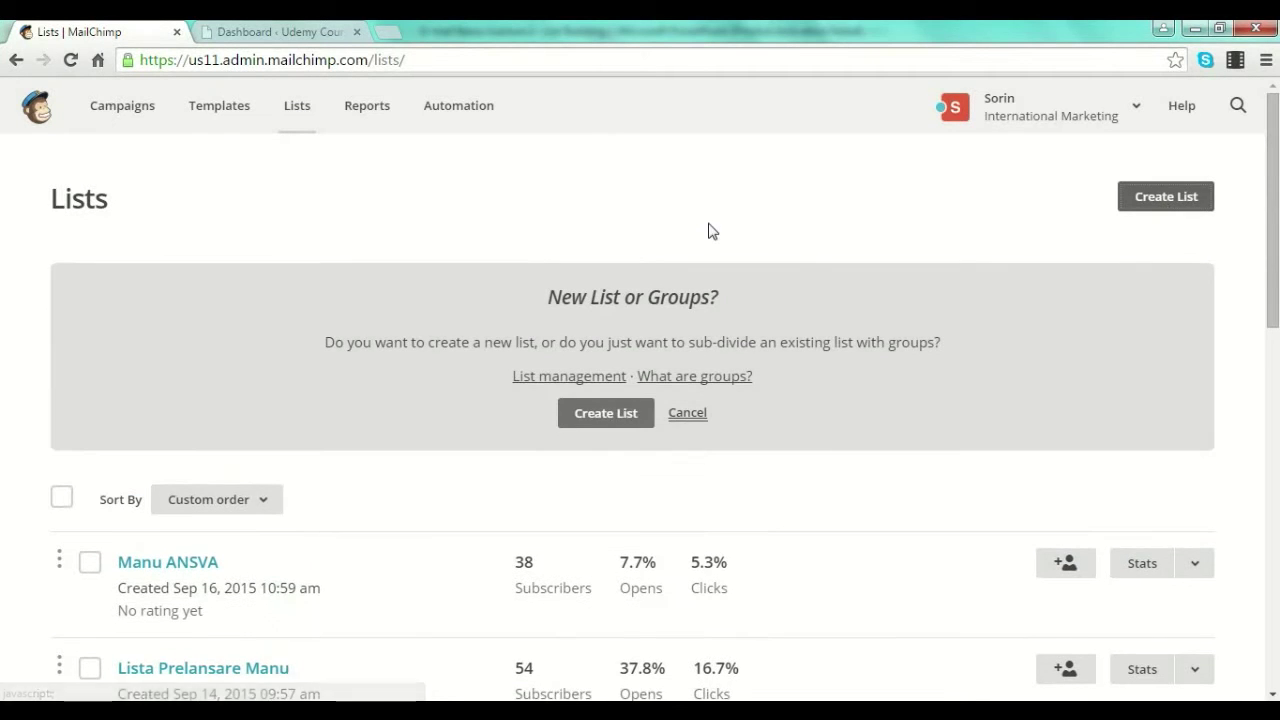
{"action": "left_click", "coordinate": [604, 416]}
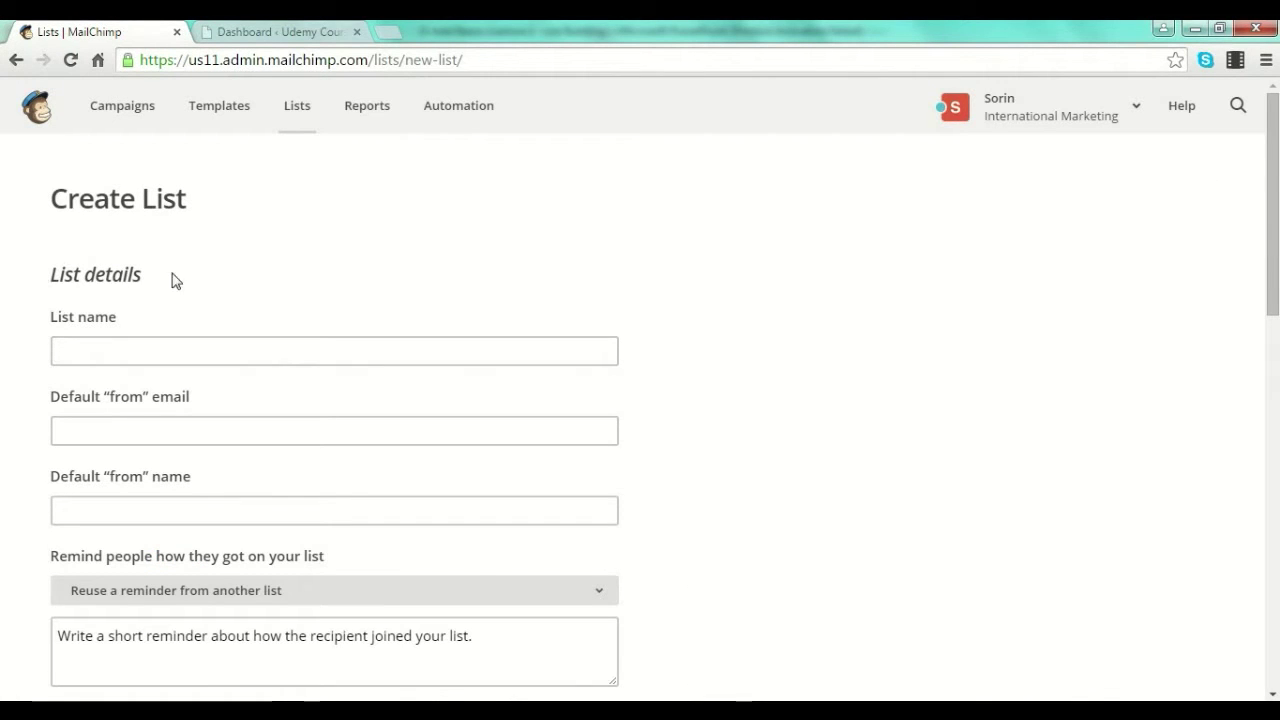
{"action": "left_click", "coordinate": [115, 355]}
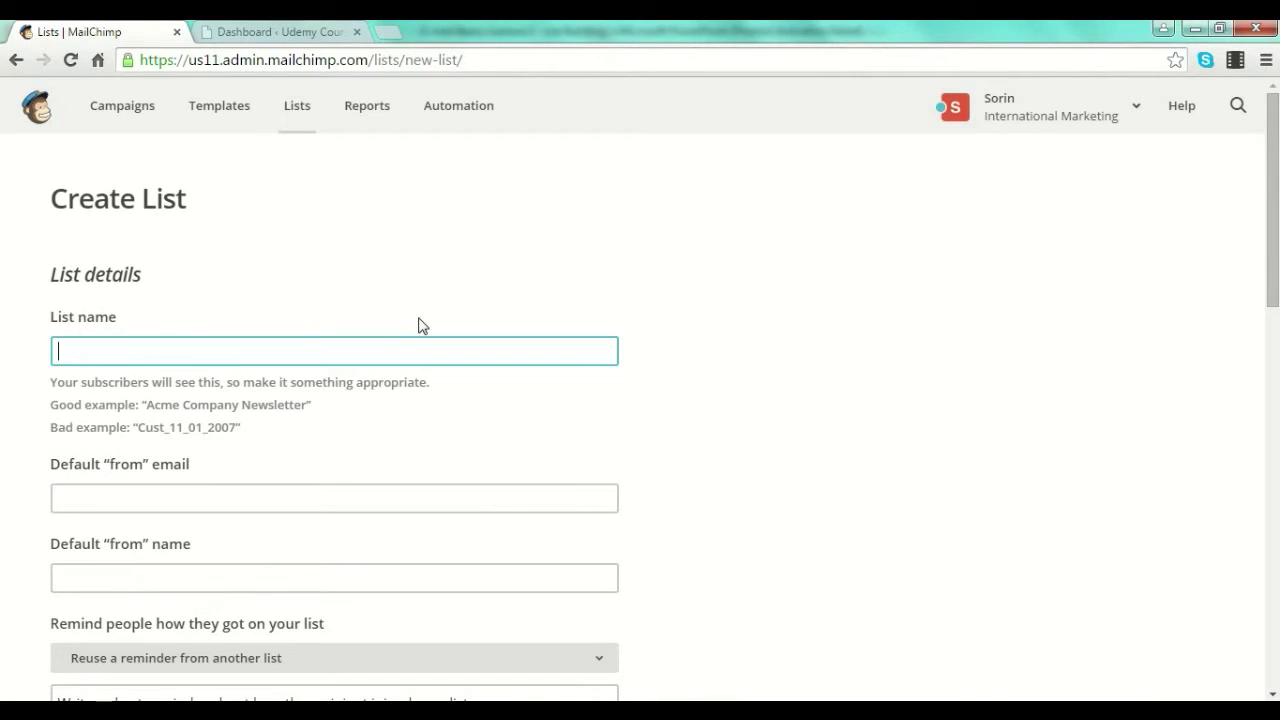
{"action": "type", "text": "emy "}
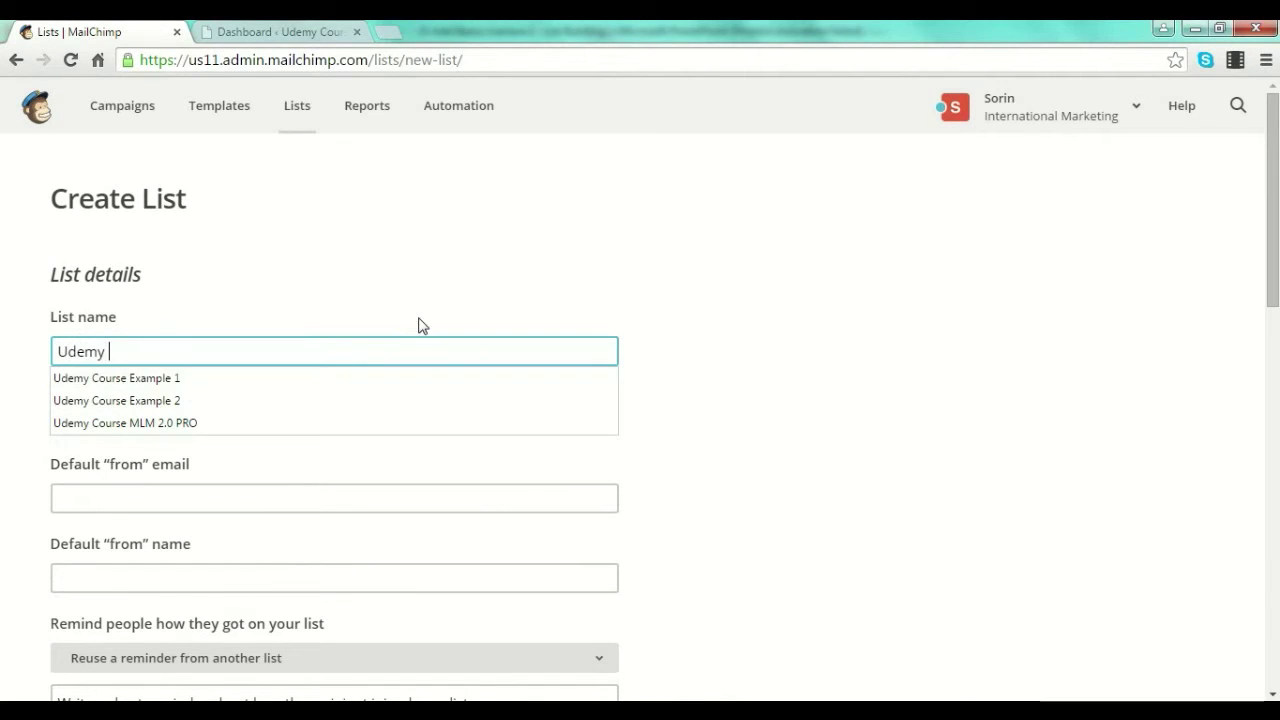
{"action": "type", "text": "Test Course"}
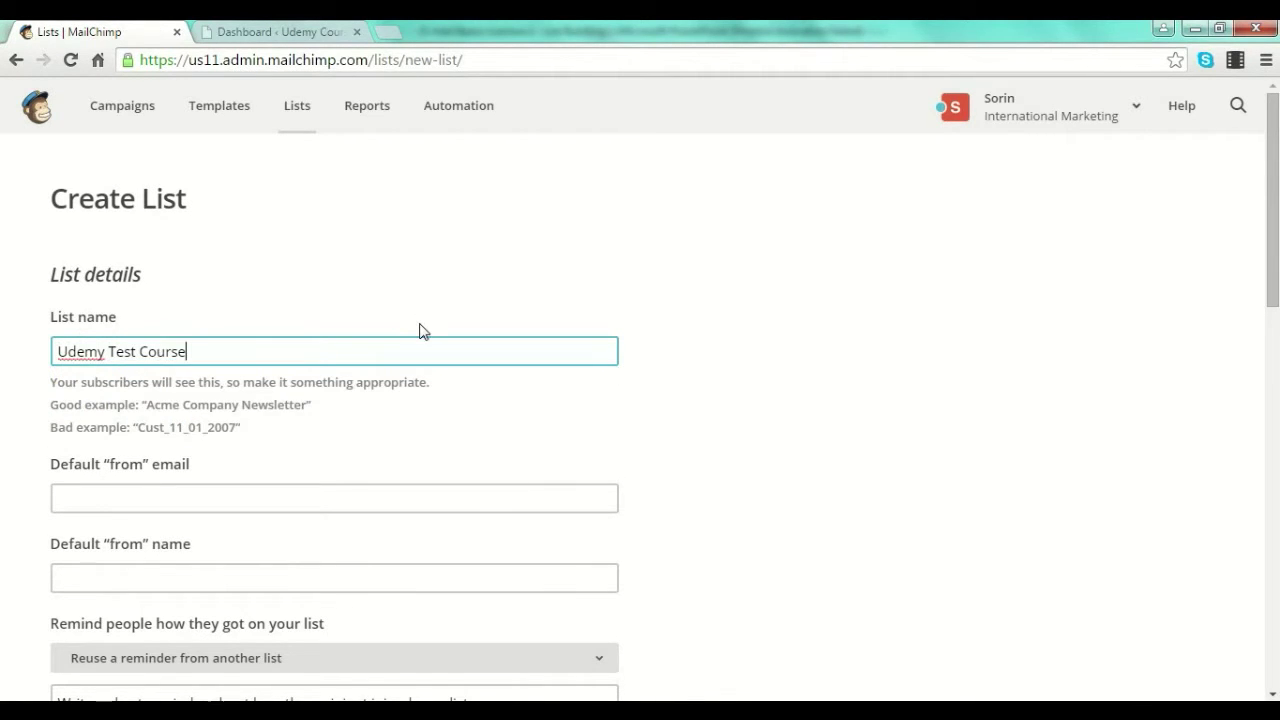
Fill in the list's default "from" email with the sender's address and the default "from" name with the sender's full name.
{"action": "scroll", "coordinate": [400, 345], "scroll_direction": "down", "scroll_amount": 1}
{"action": "left_click", "coordinate": [251, 397]}
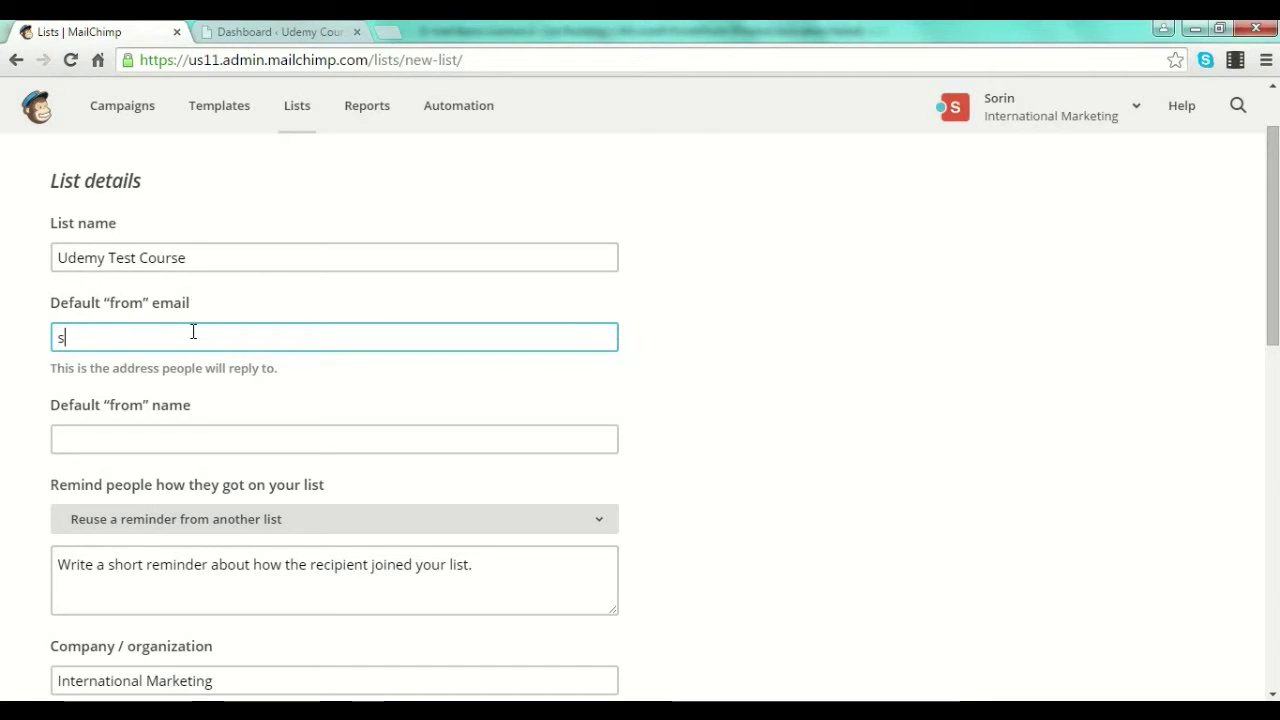
{"action": "type", "text": "sorin"}
{"action": "key", "text": "Down"}
{"action": "key", "text": "Return"}
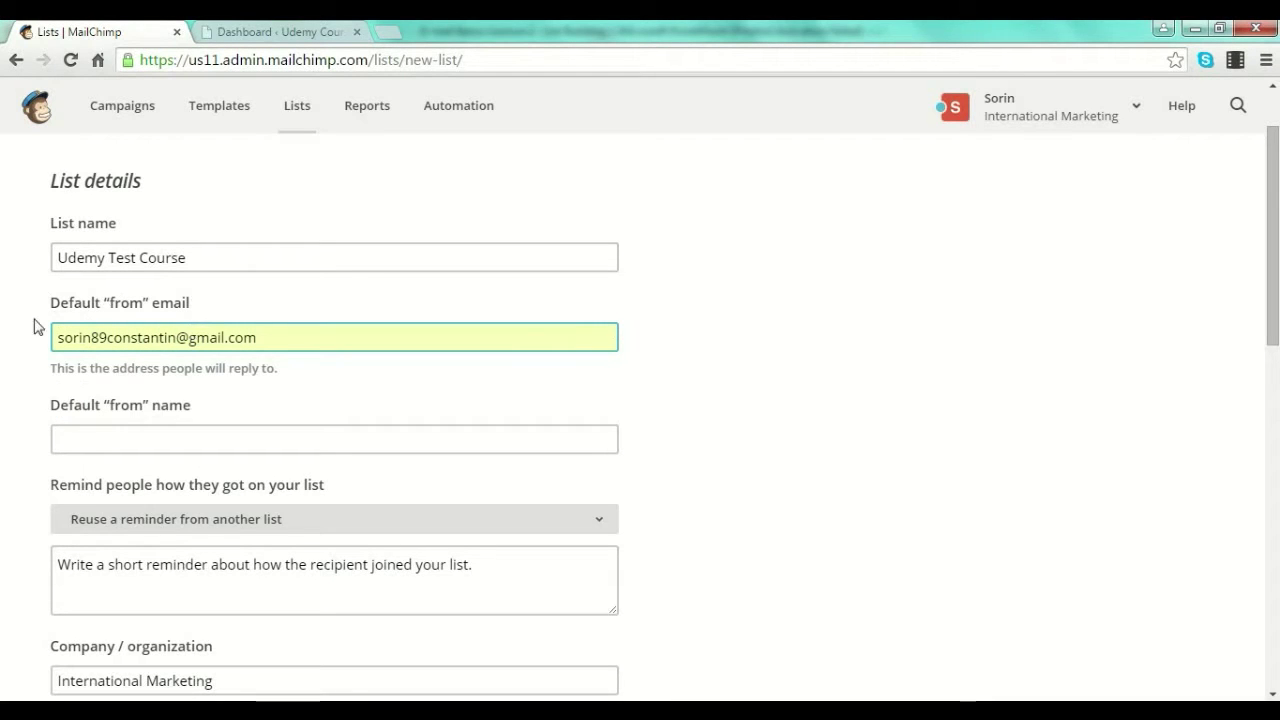
{"action": "left_click", "coordinate": [107, 444]}
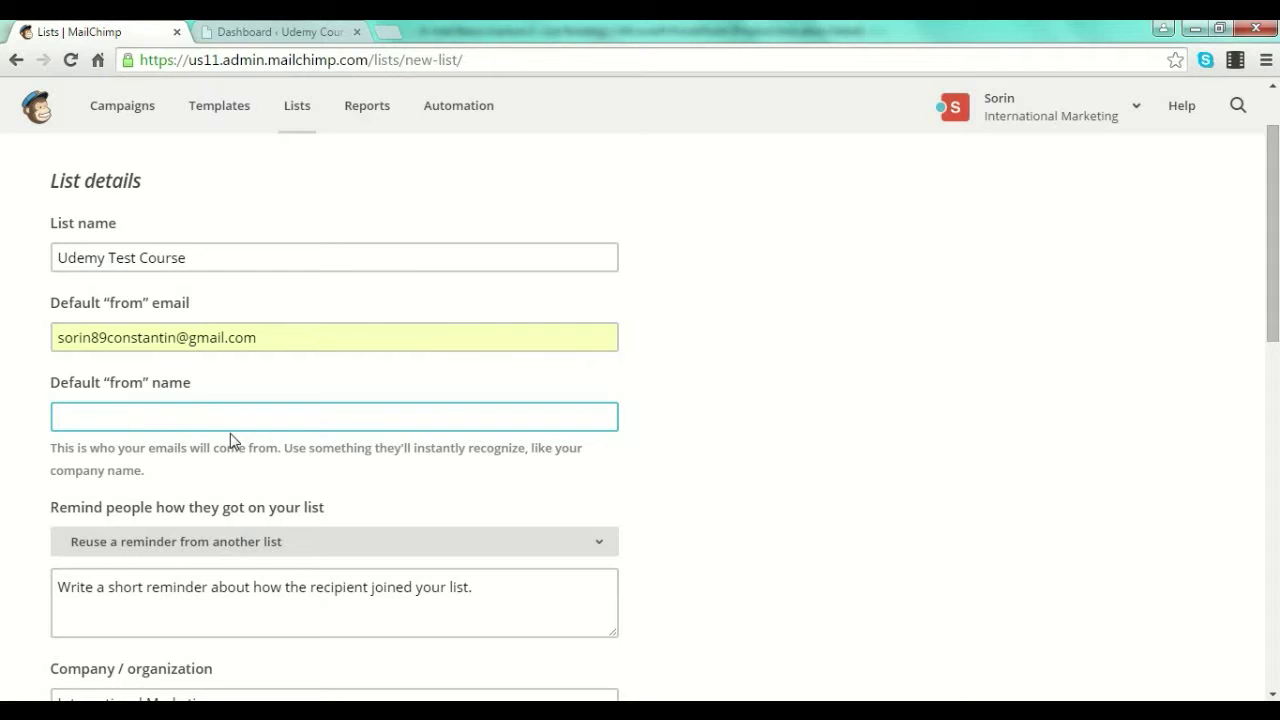
{"action": "type", "text": "Sorin Constantin"}
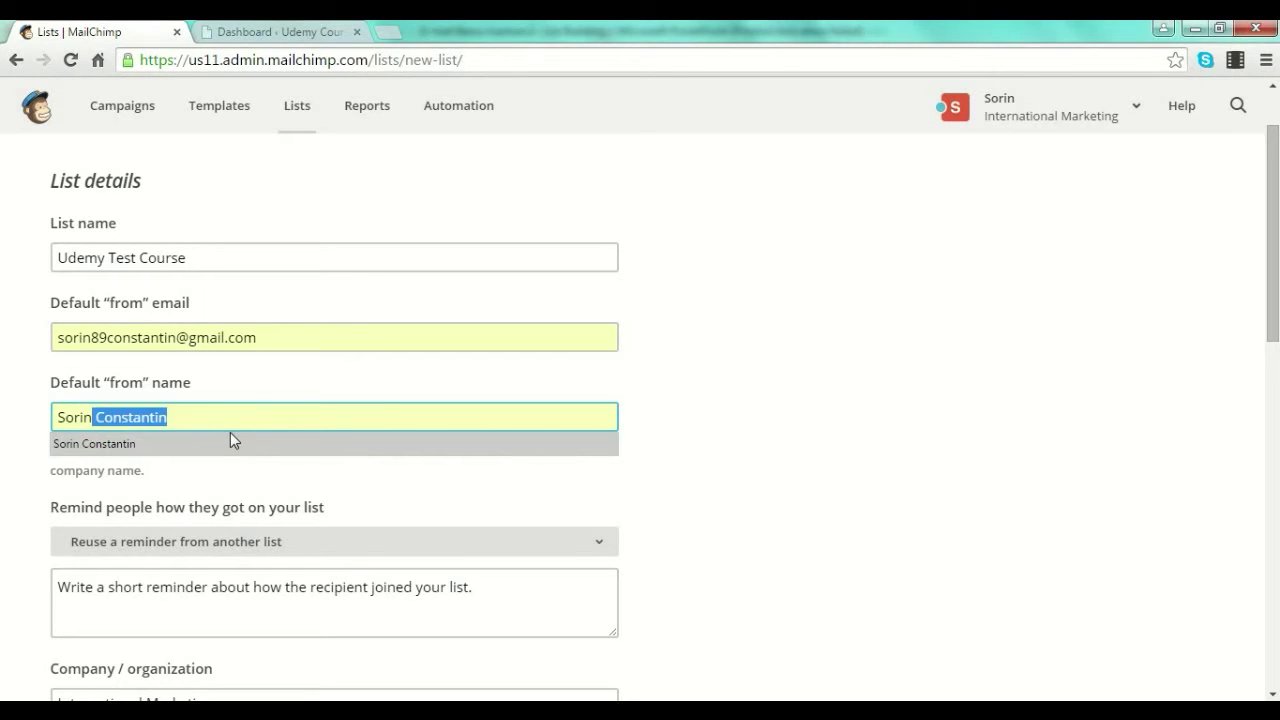
{"action": "left_click", "coordinate": [230, 440]}
Write the list's sign-up reminder as "You got this email because you have subscribed for the x download.".
{"action": "scroll", "coordinate": [428, 540], "scroll_direction": "down", "scroll_amount": 1}
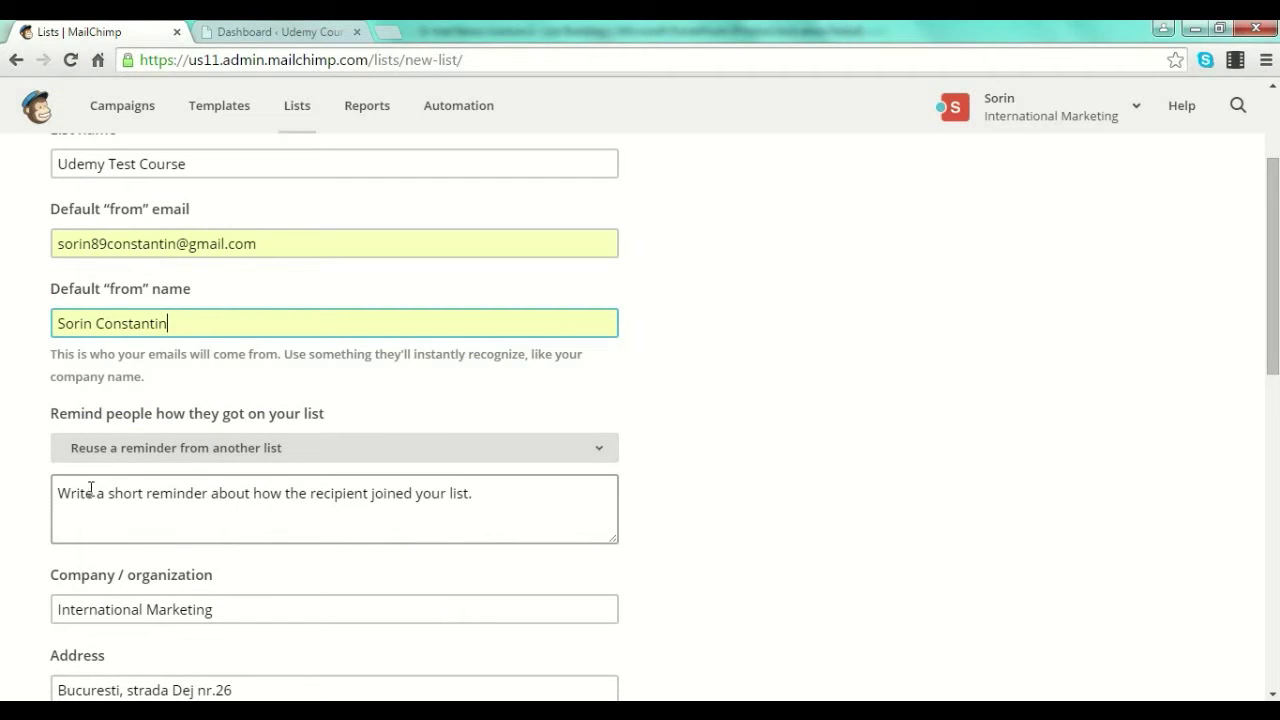
{"action": "left_click", "coordinate": [55, 491]}
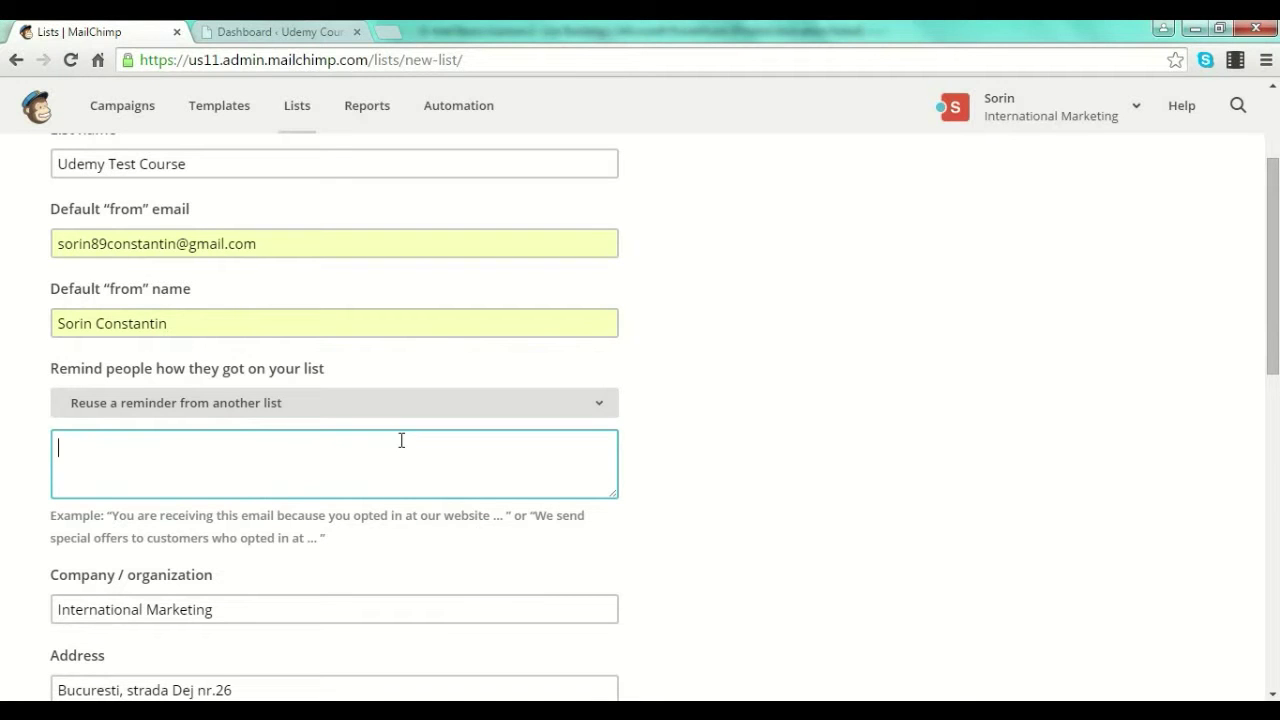
{"action": "type", "text": "y"}
{"action": "key", "text": "BackSpace"}
{"action": "type", "text": "You got this ema"}
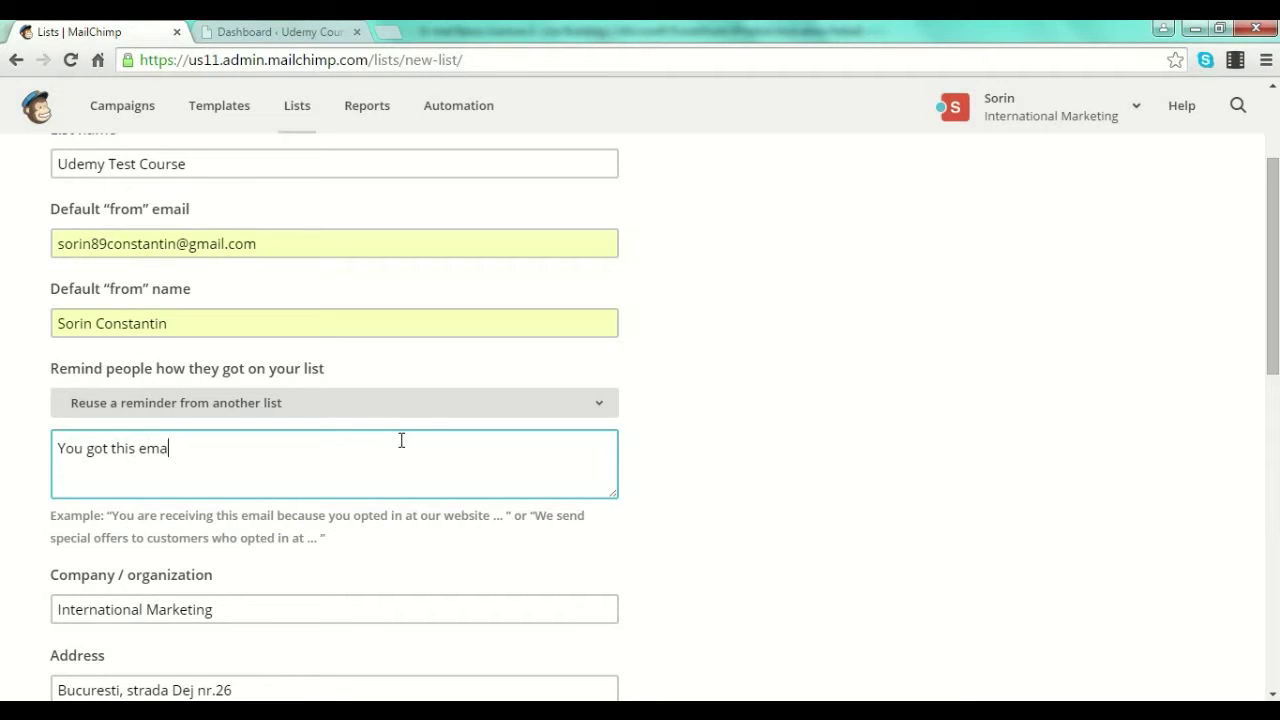
{"action": "type", "text": "li because you have subscribed for the"}
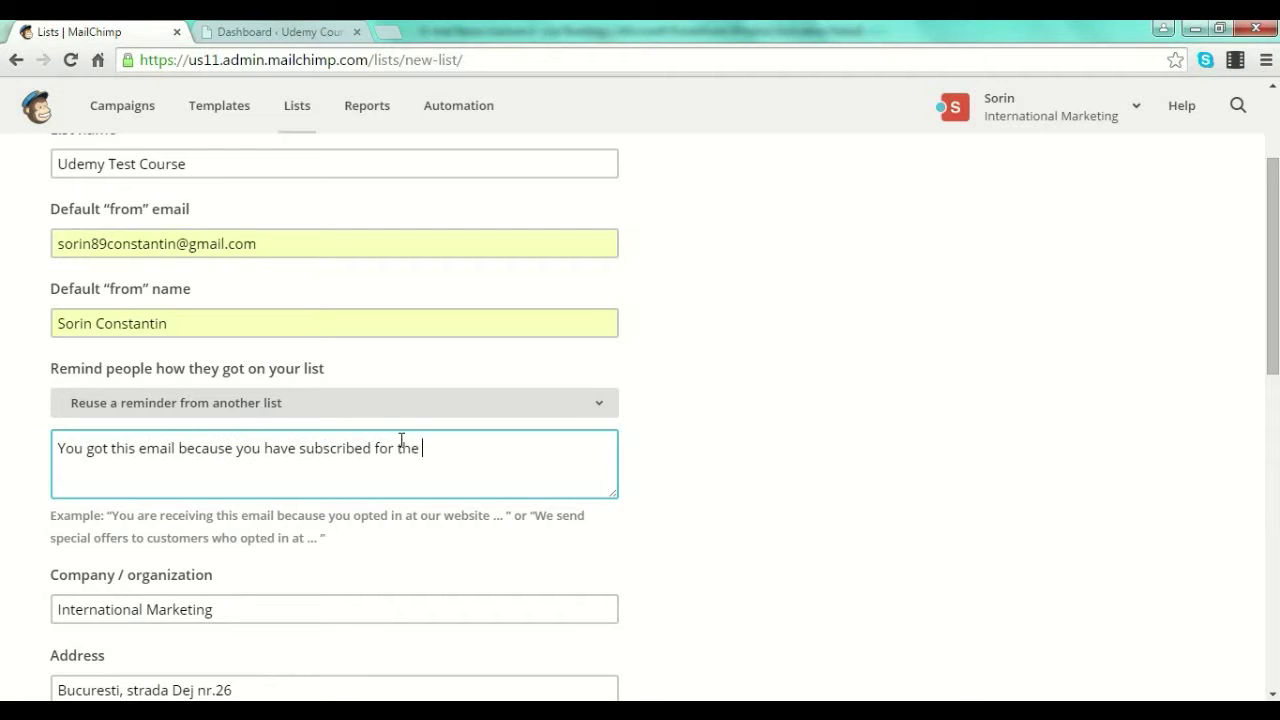
{"action": "type", "text": " x download."}
{"action": "left_click_drag", "start_coordinate": [49, 523], "coordinate": [322, 545]}
{"action": "left_click", "coordinate": [913, 490]}
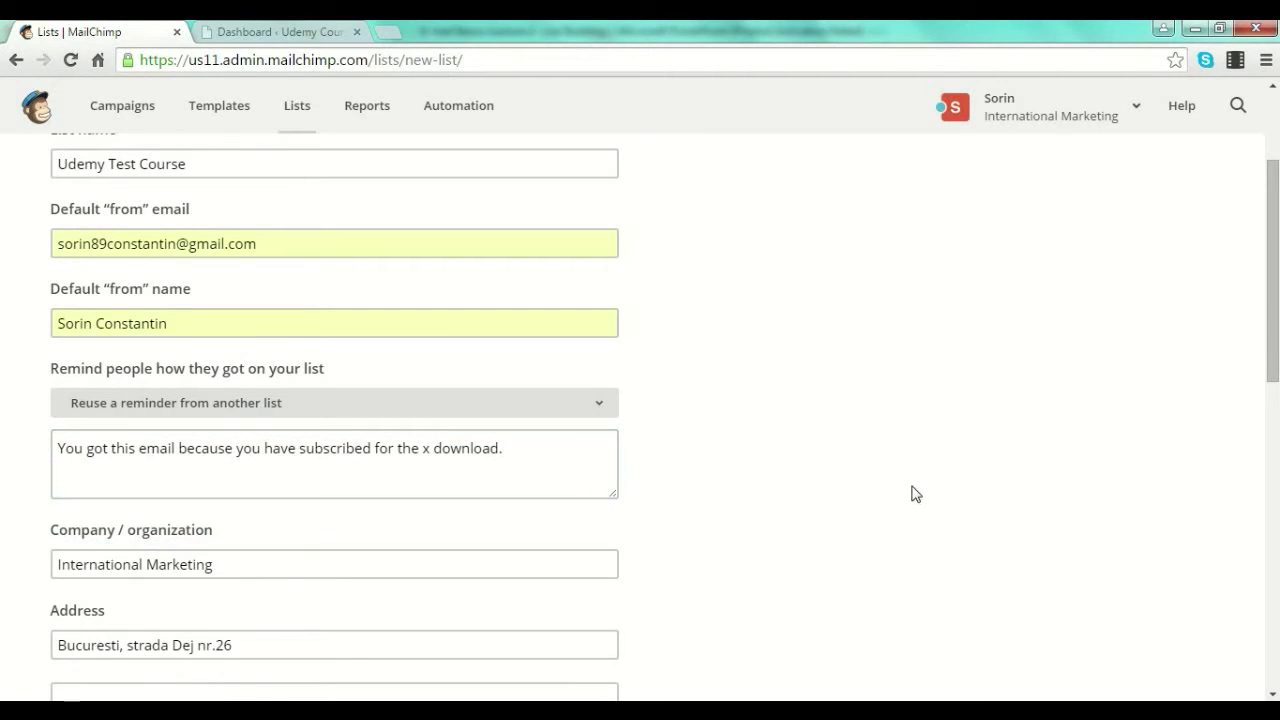
Review the prefilled company contact details, leave all notification options unchecked and save the new list.
{"action": "scroll", "coordinate": [717, 500], "scroll_direction": "down", "scroll_amount": 1}
{"action": "scroll", "coordinate": [332, 436], "scroll_direction": "down", "scroll_amount": 2}
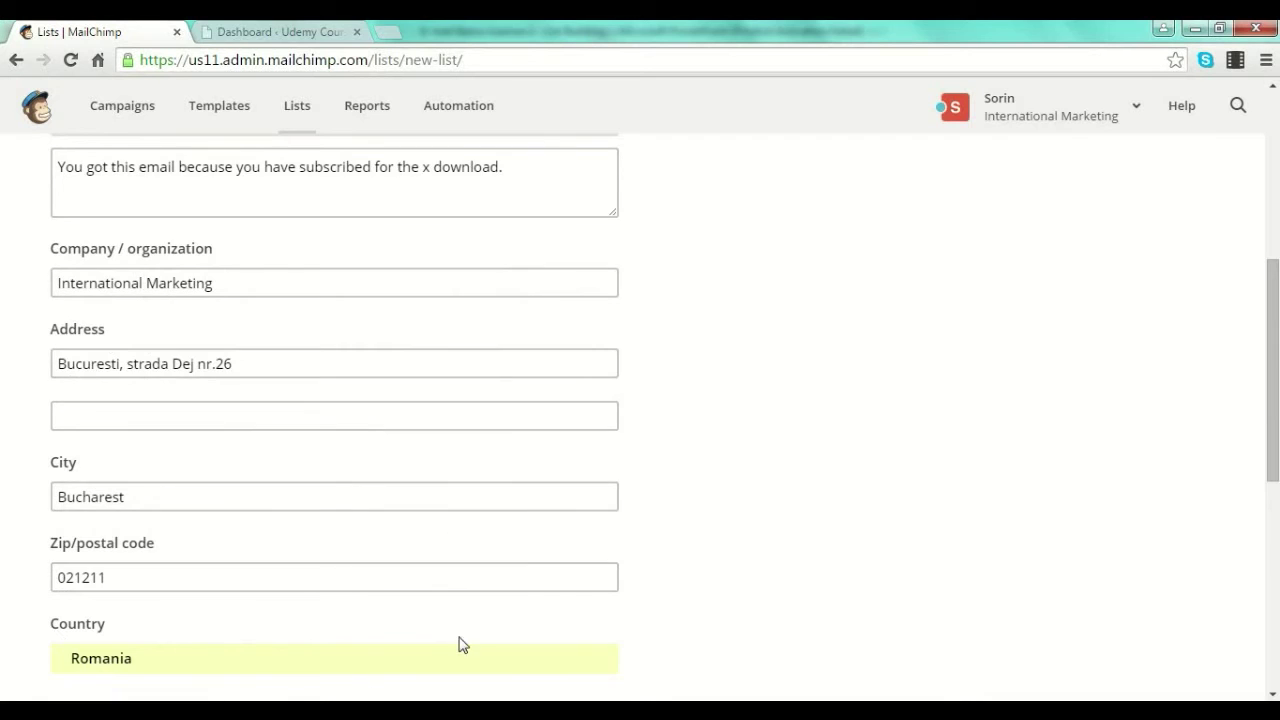
{"action": "scroll", "coordinate": [306, 277], "scroll_direction": "down", "scroll_amount": 2}
{"action": "scroll", "coordinate": [306, 277], "scroll_direction": "up", "scroll_amount": 2}
{"action": "scroll", "coordinate": [551, 409], "scroll_direction": "down", "scroll_amount": 1}
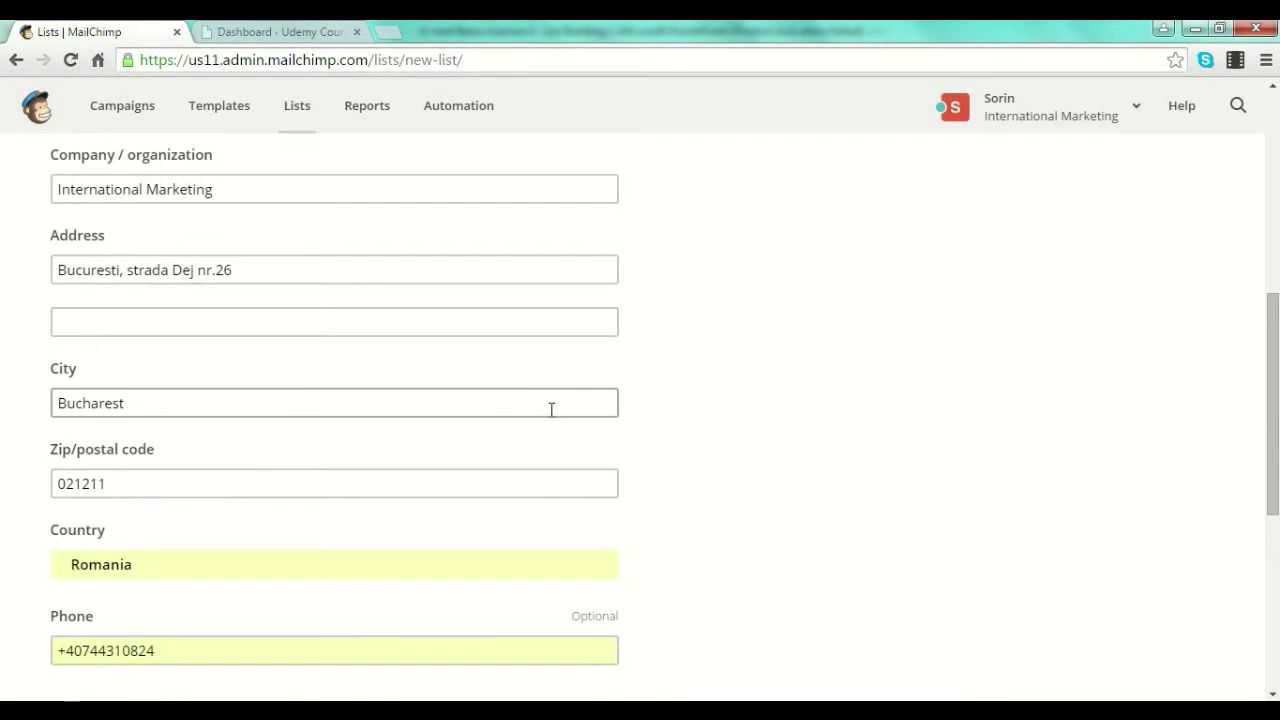
{"action": "scroll", "coordinate": [596, 407], "scroll_direction": "down", "scroll_amount": 4}
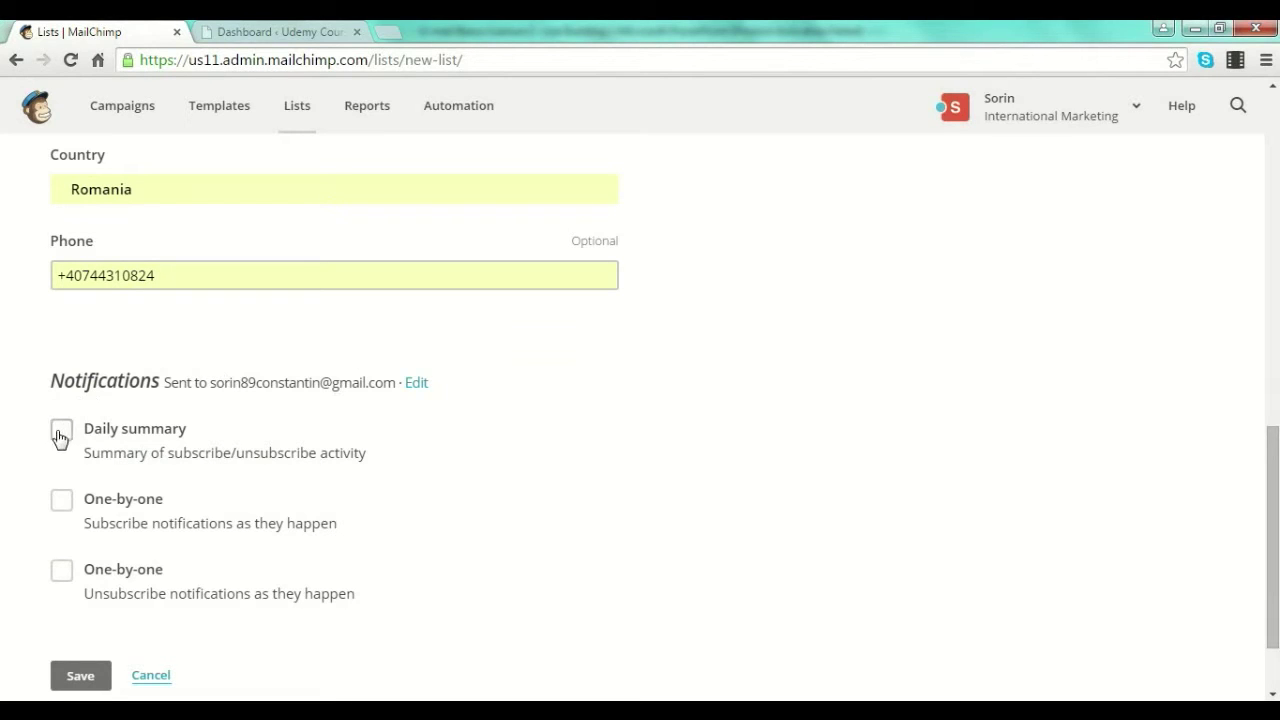
{"action": "scroll", "coordinate": [314, 580], "scroll_direction": "down", "scroll_amount": 2}
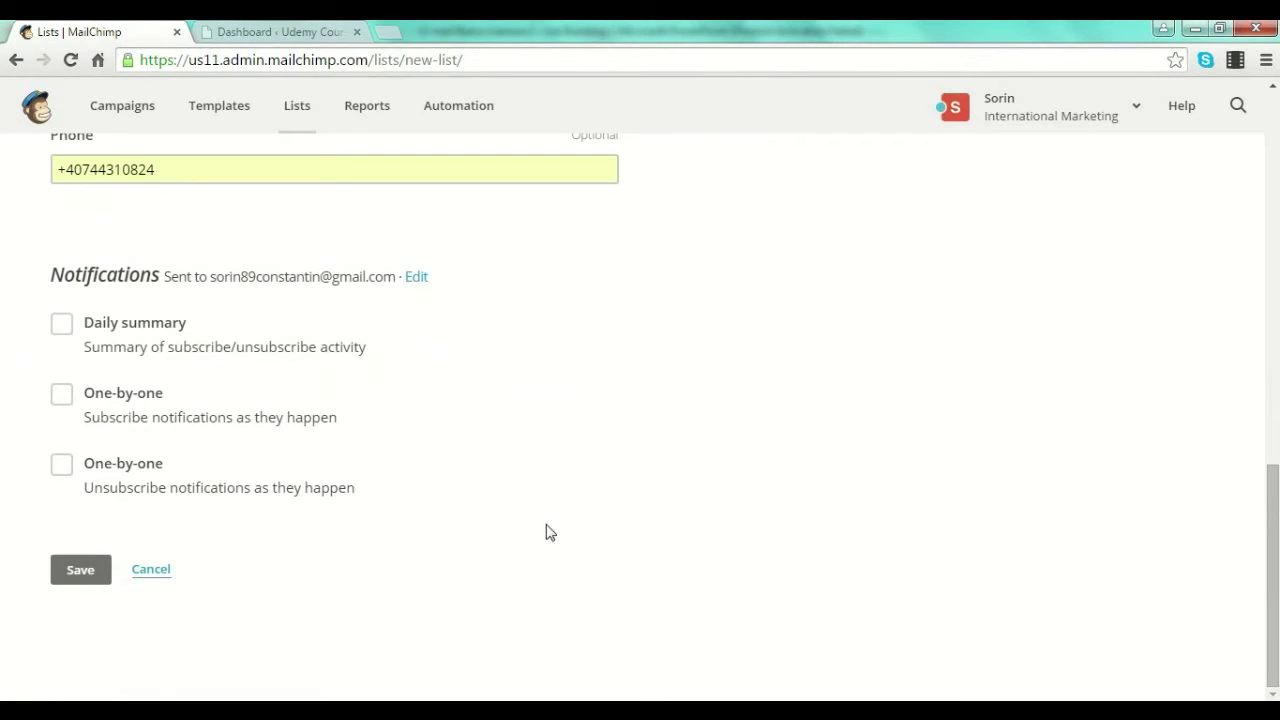
{"action": "left_click", "coordinate": [84, 574]}
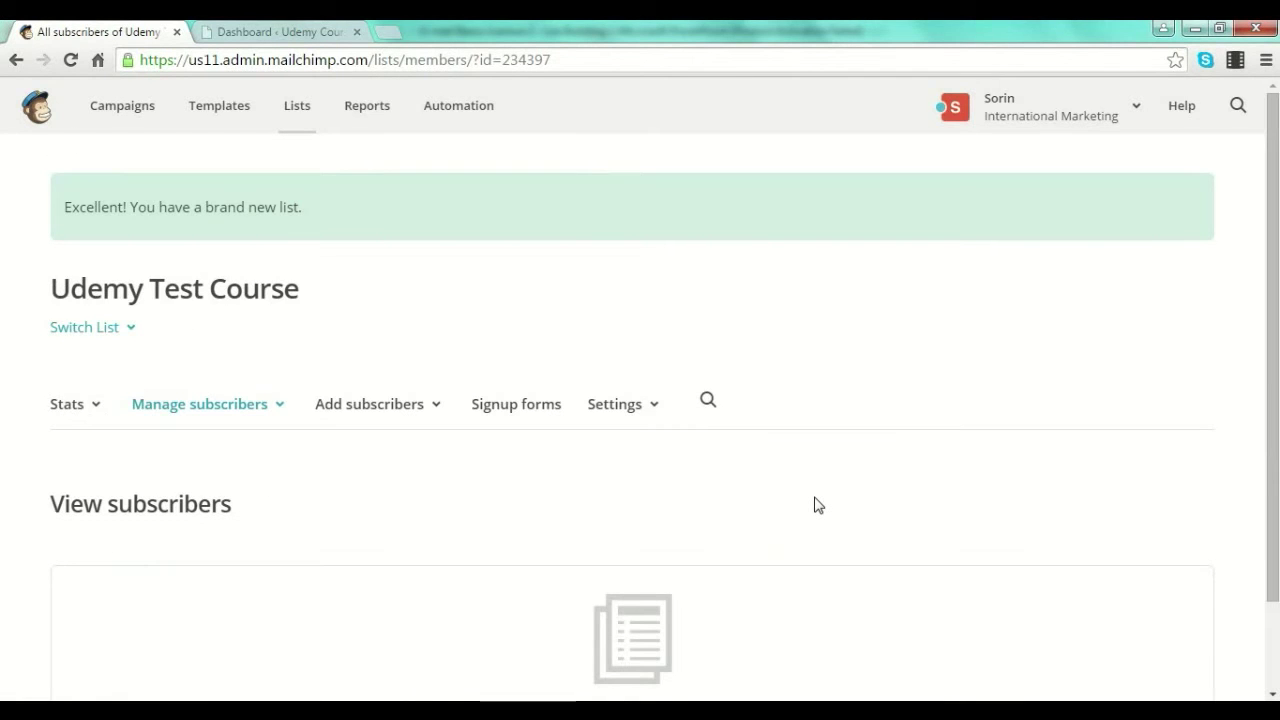
Examine the new list's subscribers page and the options for adding a single subscriber or importing subscribers.
{"action": "scroll", "coordinate": [814, 505], "scroll_direction": "down", "scroll_amount": 1}
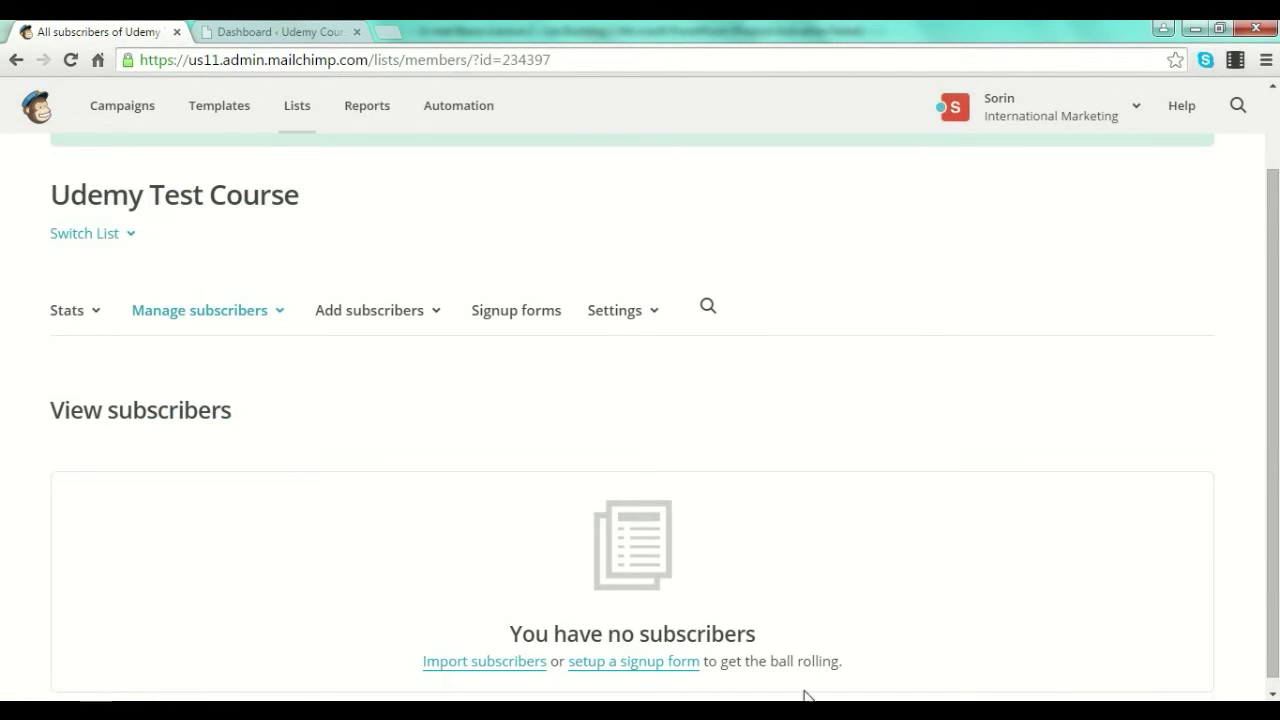
{"action": "scroll", "coordinate": [446, 331], "scroll_direction": "up", "scroll_amount": 1}
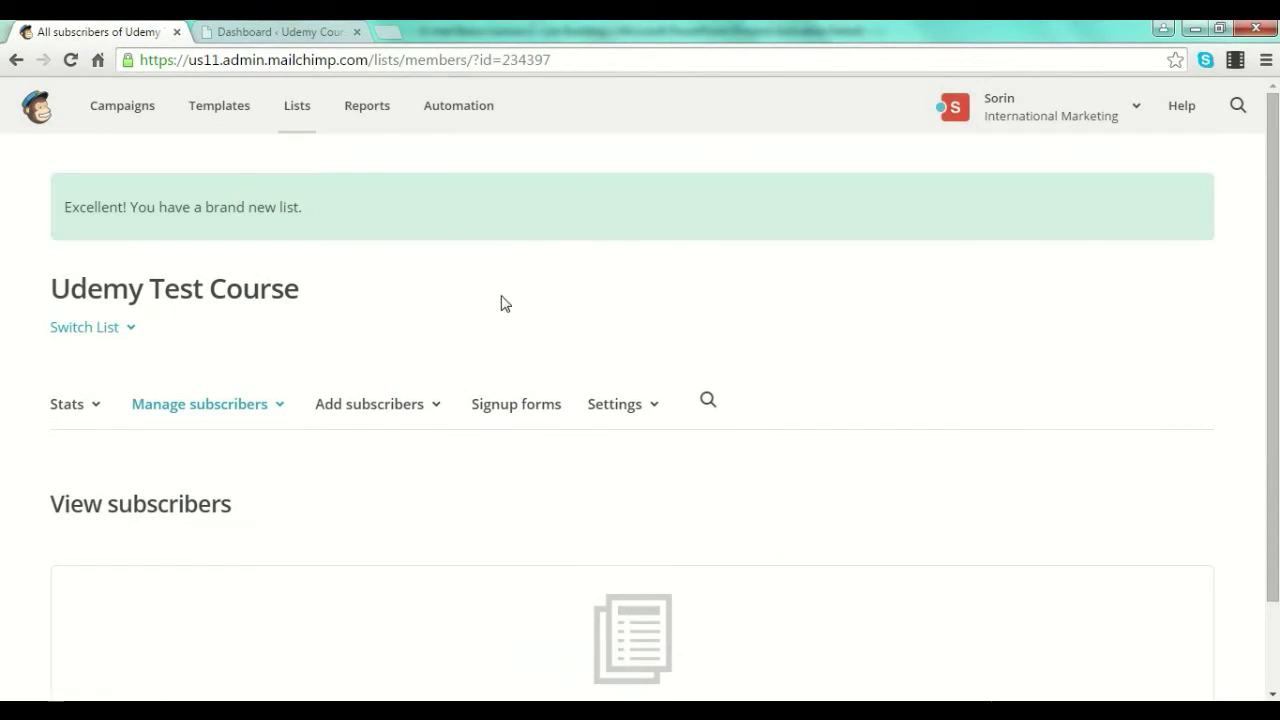
{"action": "scroll", "coordinate": [526, 640], "scroll_direction": "down", "scroll_amount": 1}
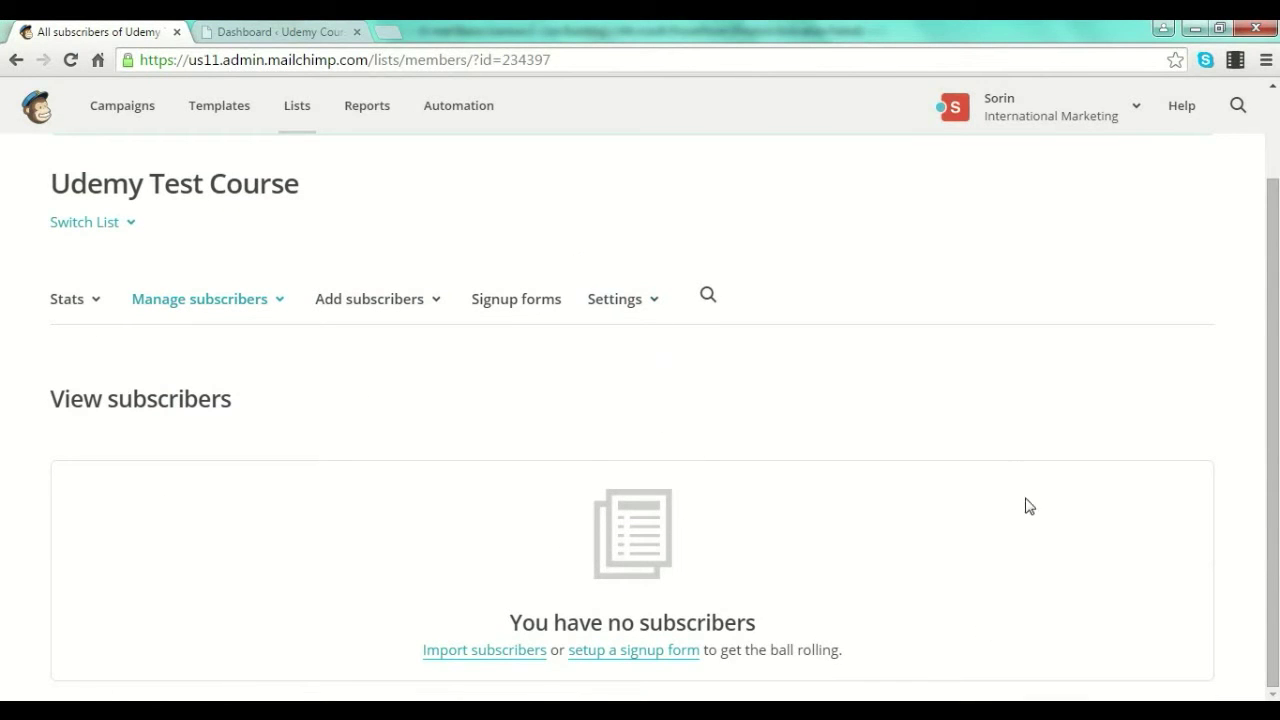
{"action": "scroll", "coordinate": [1006, 453], "scroll_direction": "up", "scroll_amount": 1}
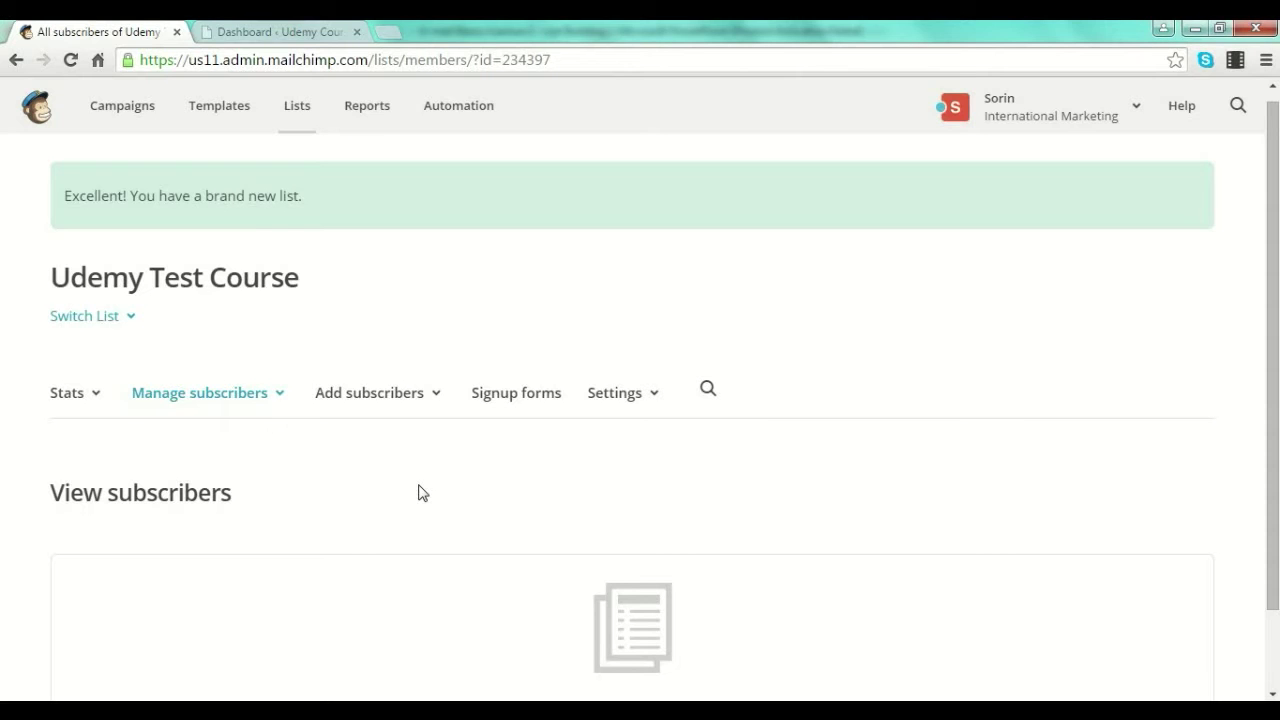
{"action": "left_click", "coordinate": [437, 396]}
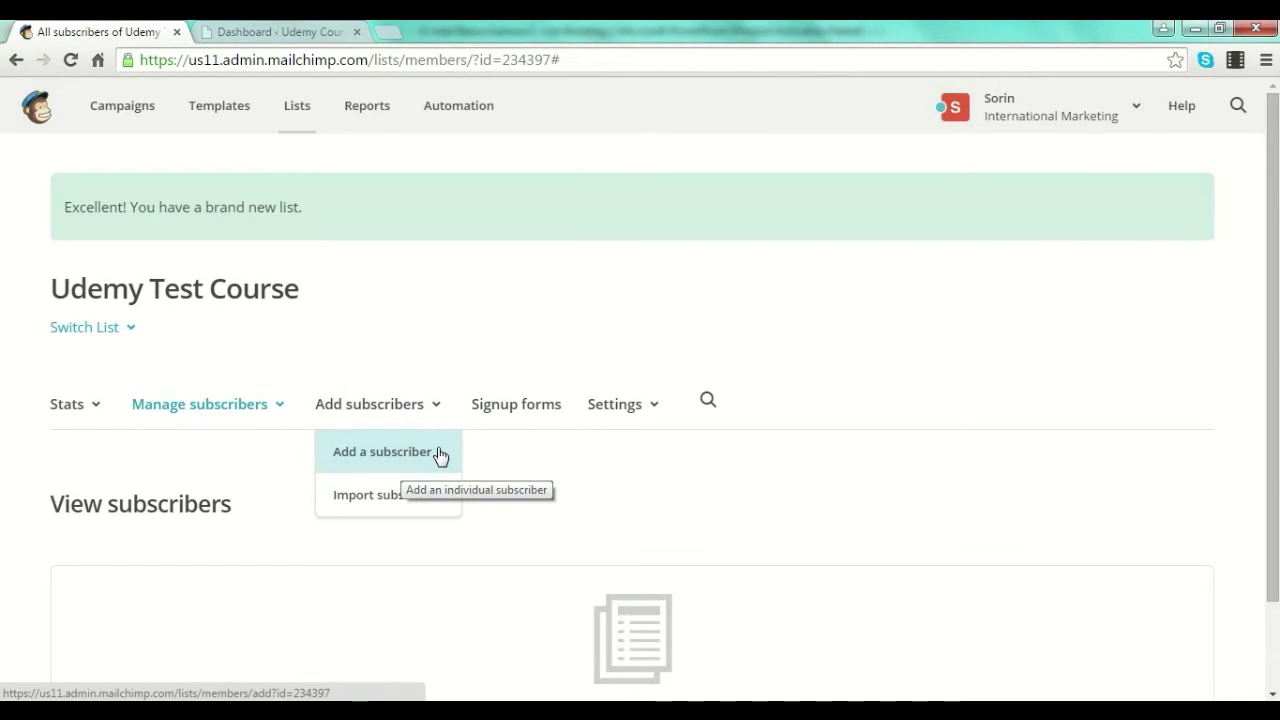
{"action": "left_click", "coordinate": [418, 510]}
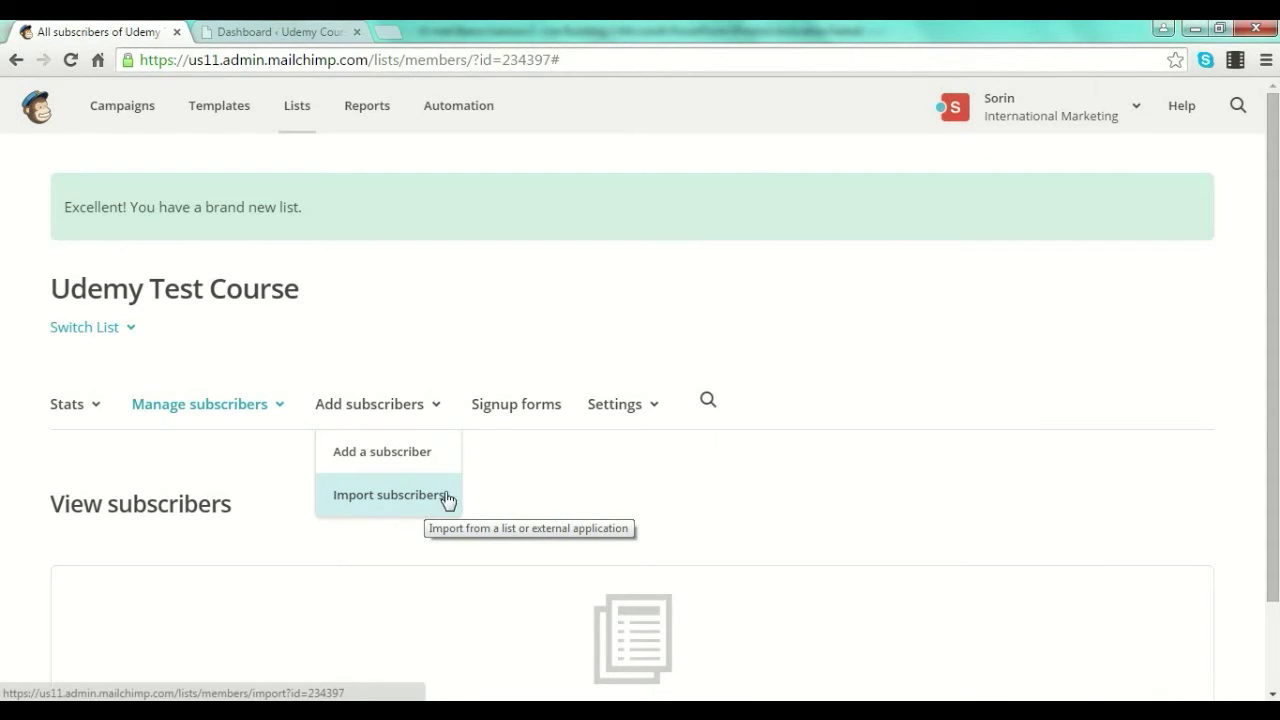
{"action": "left_click", "coordinate": [420, 508]}
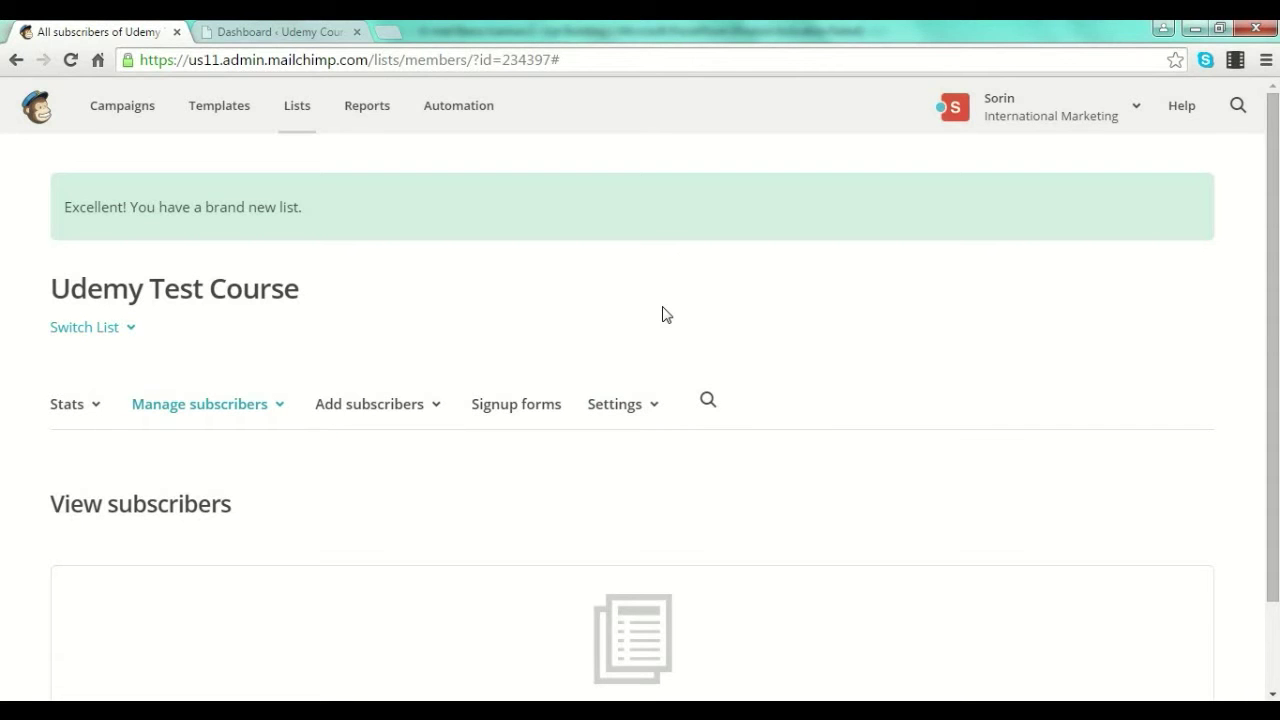
Open the list's signup forms page and examine the general, embedded, popup, integration, Facebook and tablet form options.
{"action": "left_click", "coordinate": [527, 412]}
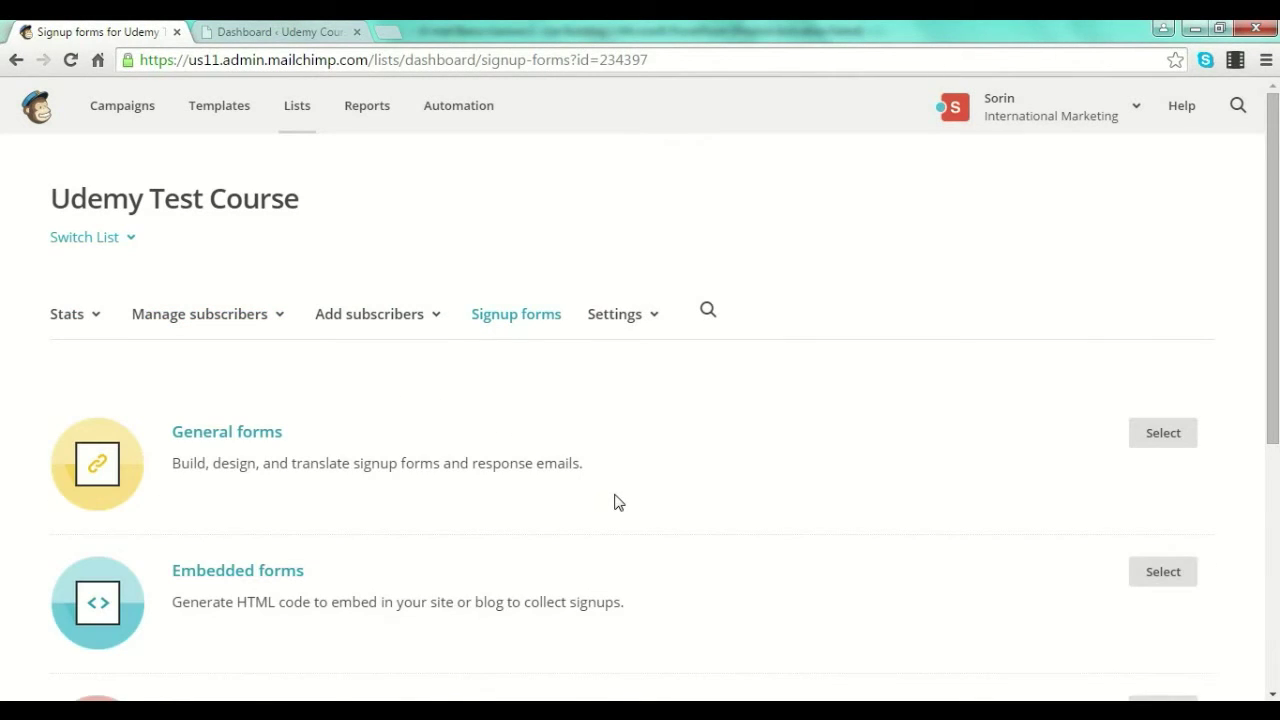
{"action": "scroll", "coordinate": [614, 502], "scroll_direction": "down", "scroll_amount": 1}
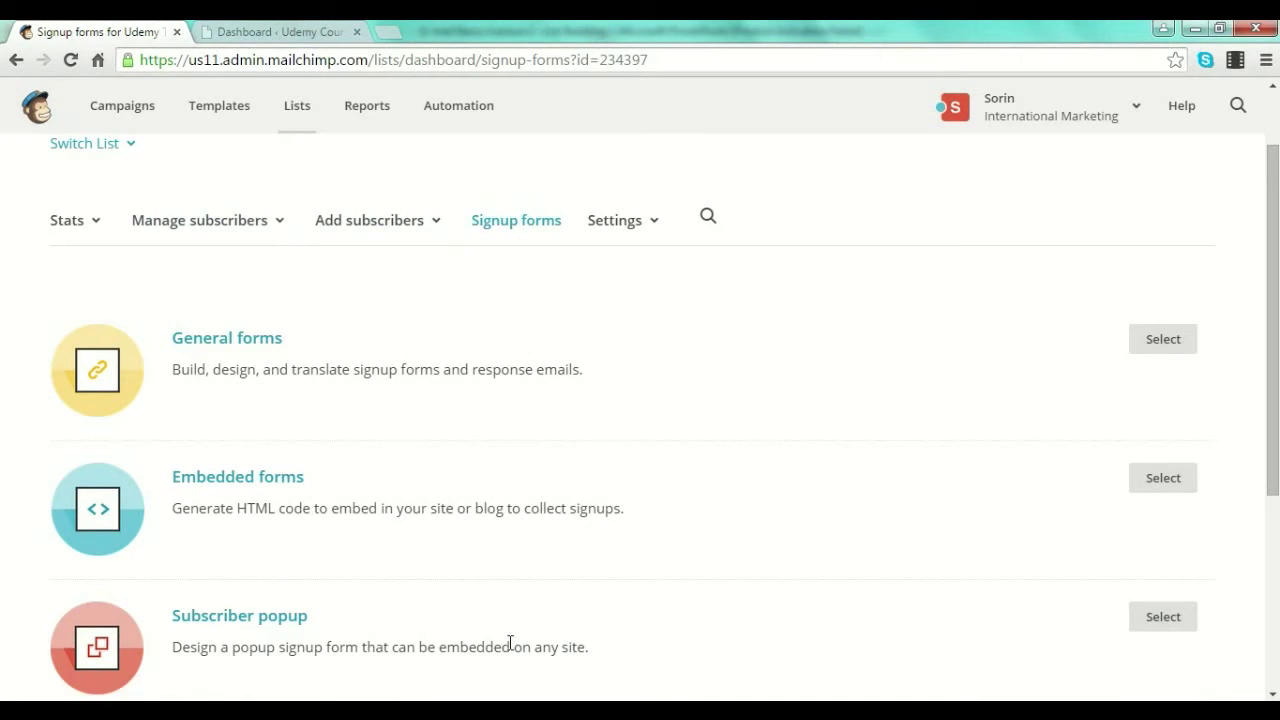
{"action": "scroll", "coordinate": [820, 437], "scroll_direction": "down", "scroll_amount": 1}
{"action": "scroll", "coordinate": [618, 342], "scroll_direction": "up", "scroll_amount": 1}
{"action": "scroll", "coordinate": [581, 436], "scroll_direction": "down", "scroll_amount": 1}
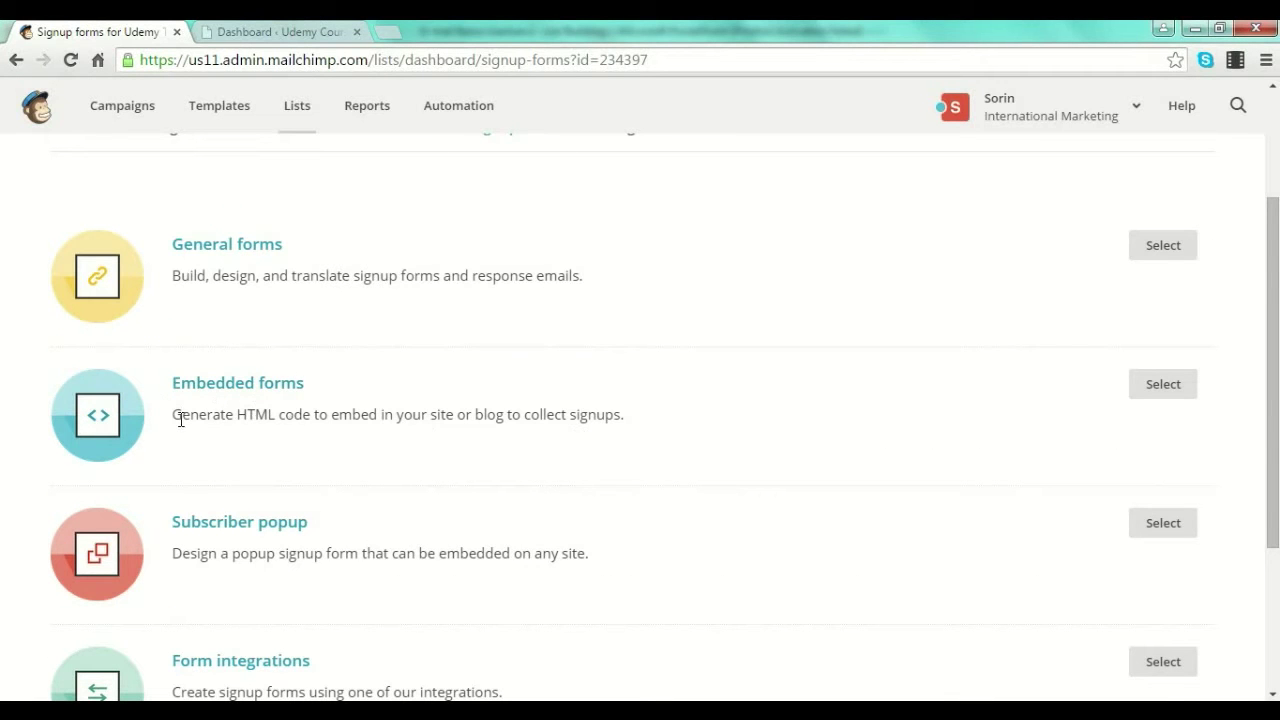
{"action": "left_click_drag", "start_coordinate": [173, 416], "coordinate": [312, 418]}
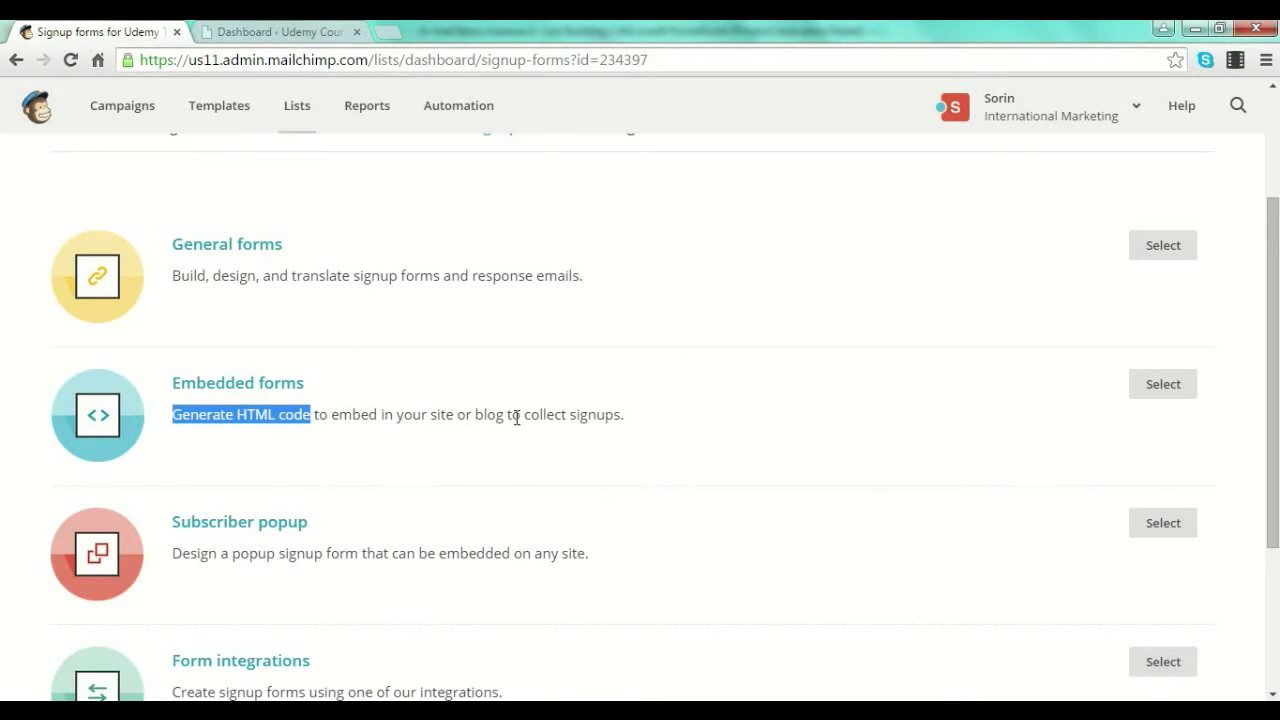
{"action": "left_click", "coordinate": [660, 410]}
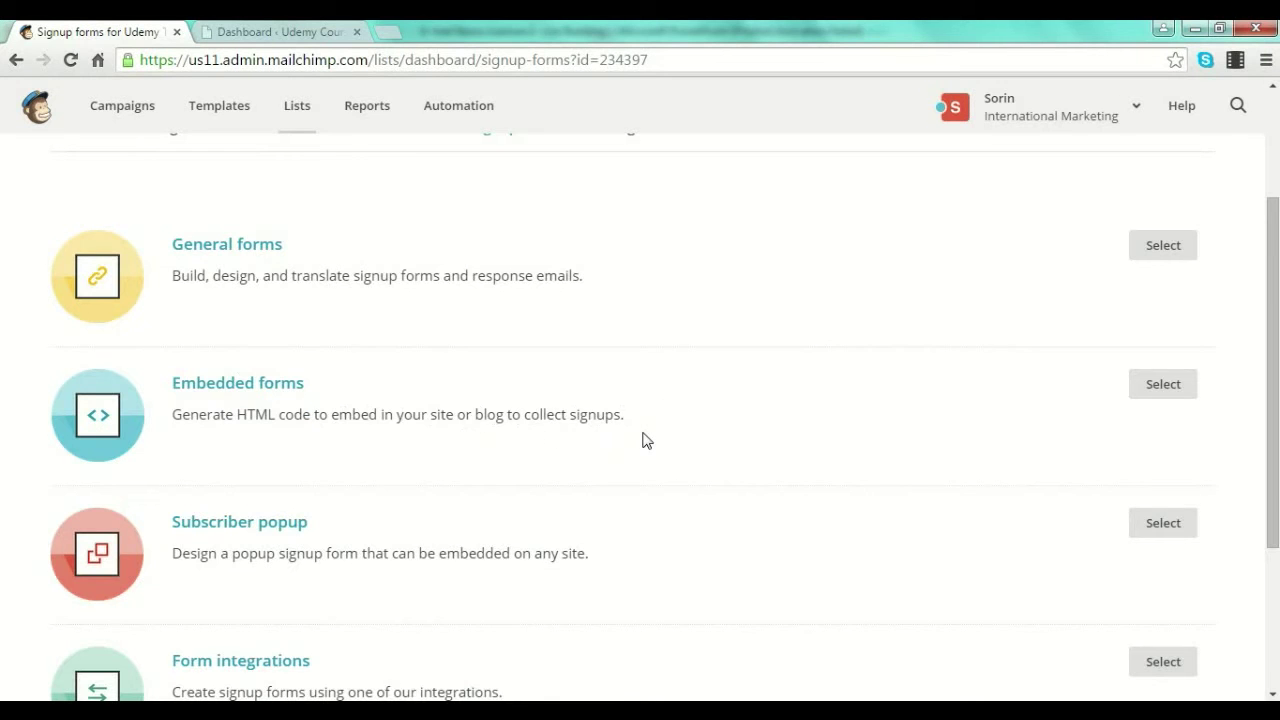
{"action": "scroll", "coordinate": [645, 440], "scroll_direction": "down", "scroll_amount": 2}
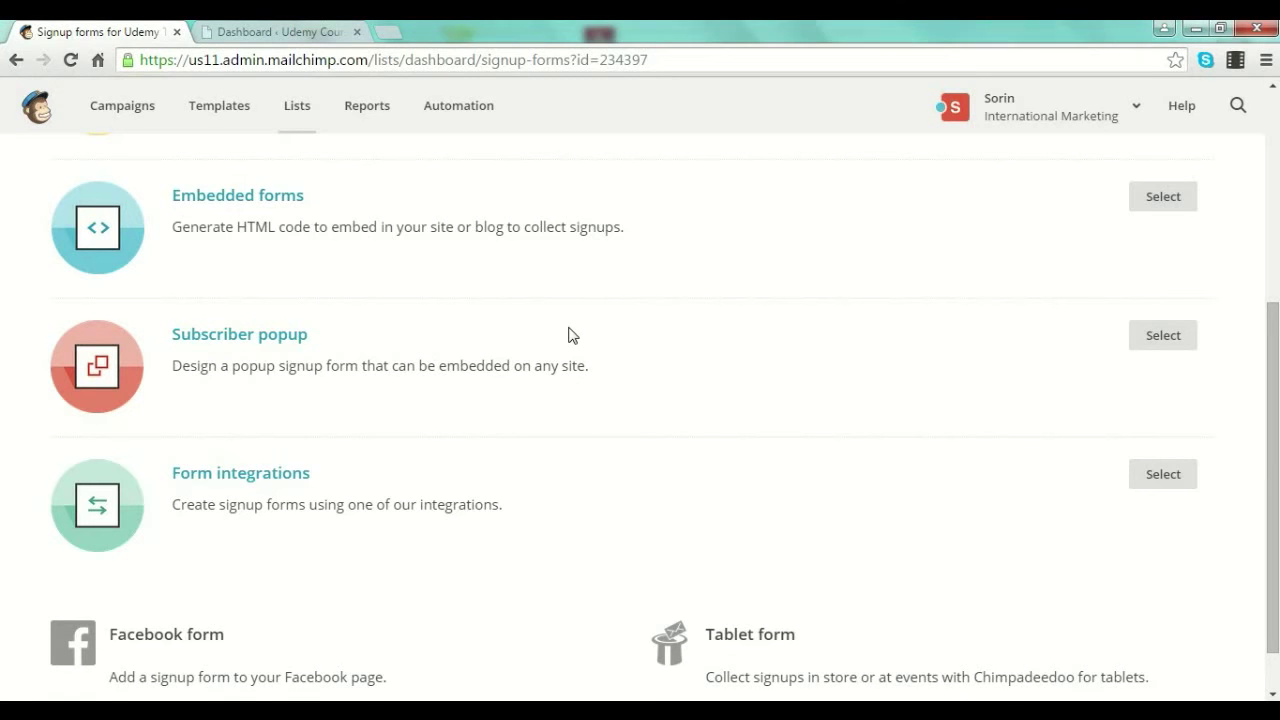
{"action": "scroll", "coordinate": [567, 333], "scroll_direction": "down", "scroll_amount": 1}
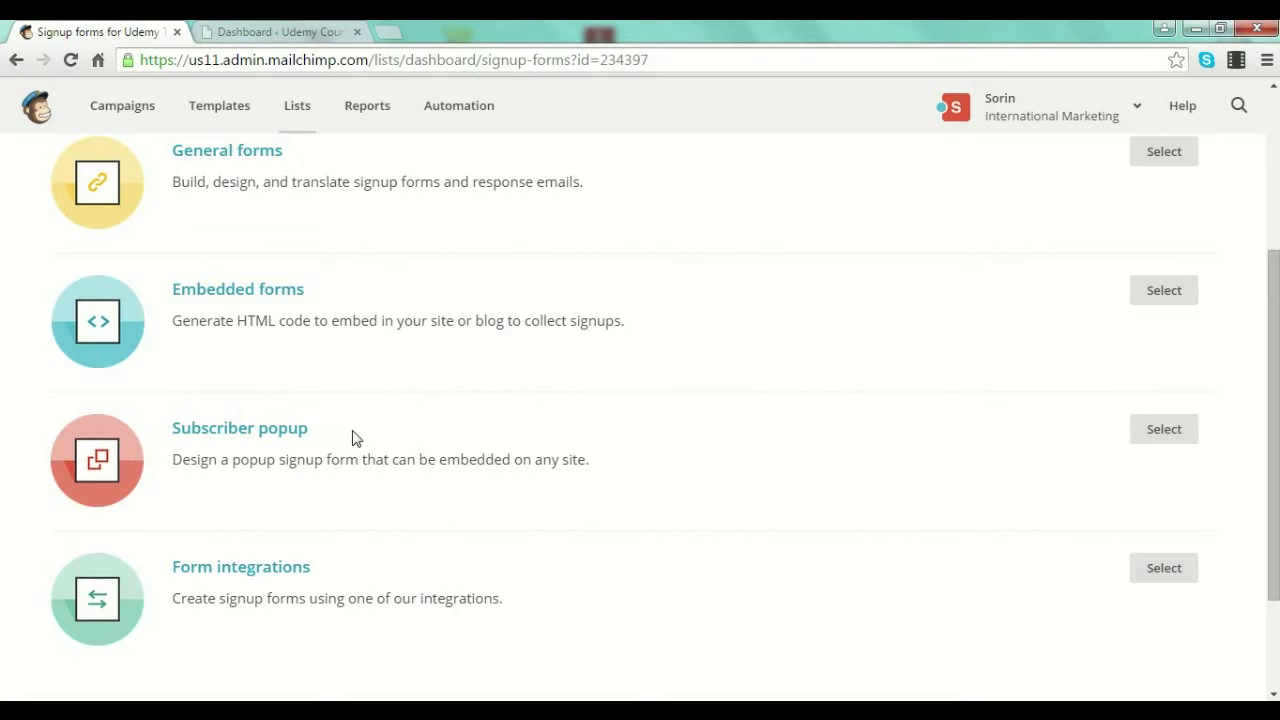
{"action": "scroll", "coordinate": [370, 450], "scroll_direction": "down", "scroll_amount": 3}
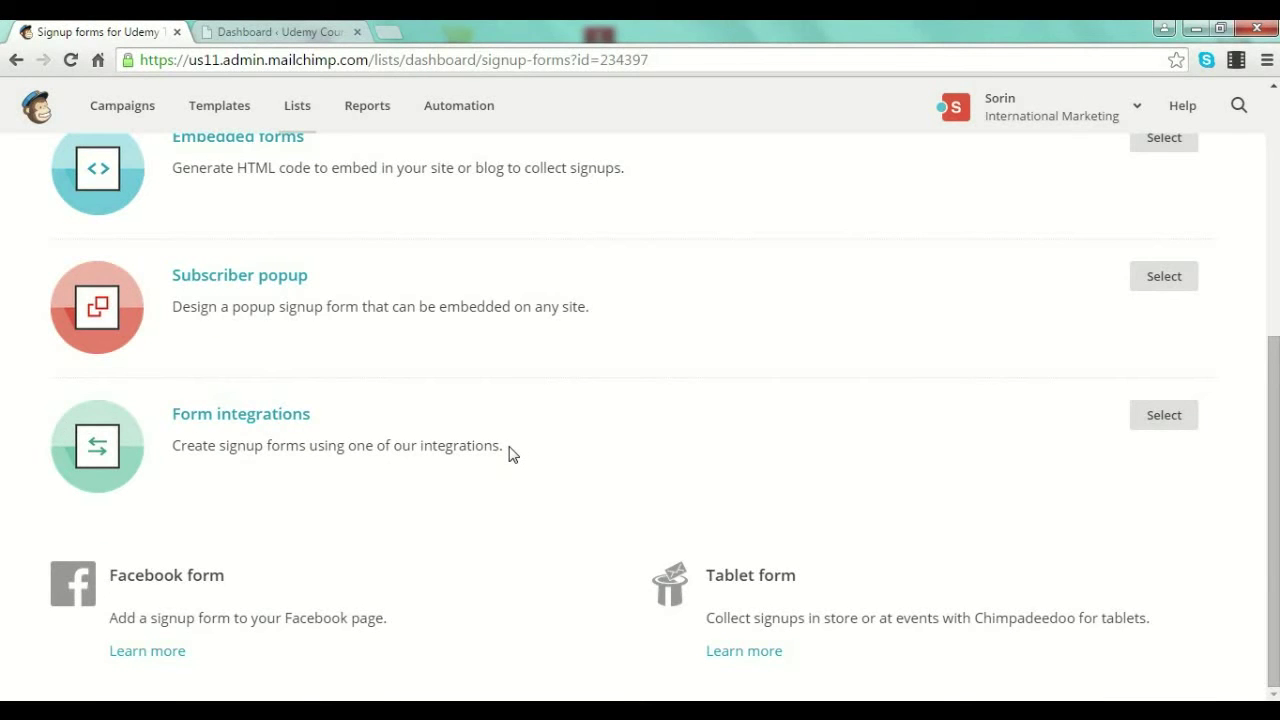
{"action": "scroll", "coordinate": [500, 500], "scroll_direction": "up", "scroll_amount": 3}
{"action": "scroll", "coordinate": [495, 550], "scroll_direction": "up", "scroll_amount": 1}
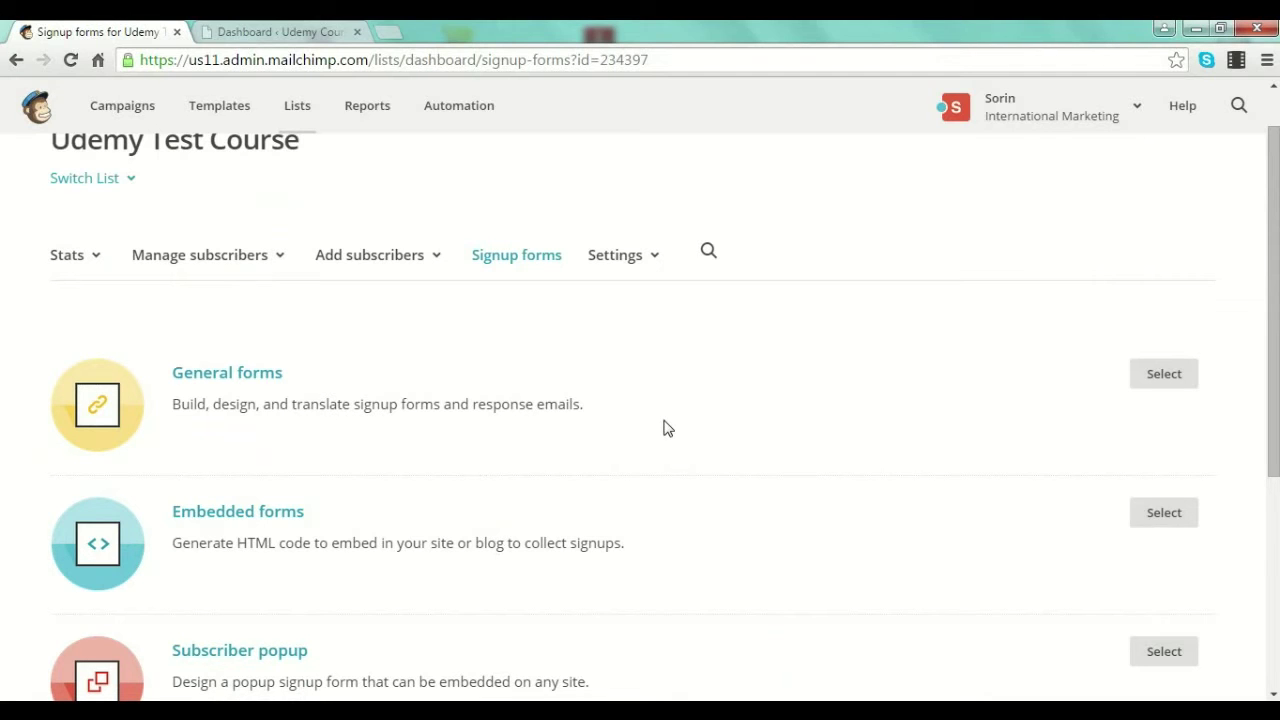
Open the General forms builder and choose "Signup form" among the forms and response emails.
{"action": "left_click", "coordinate": [234, 374]}
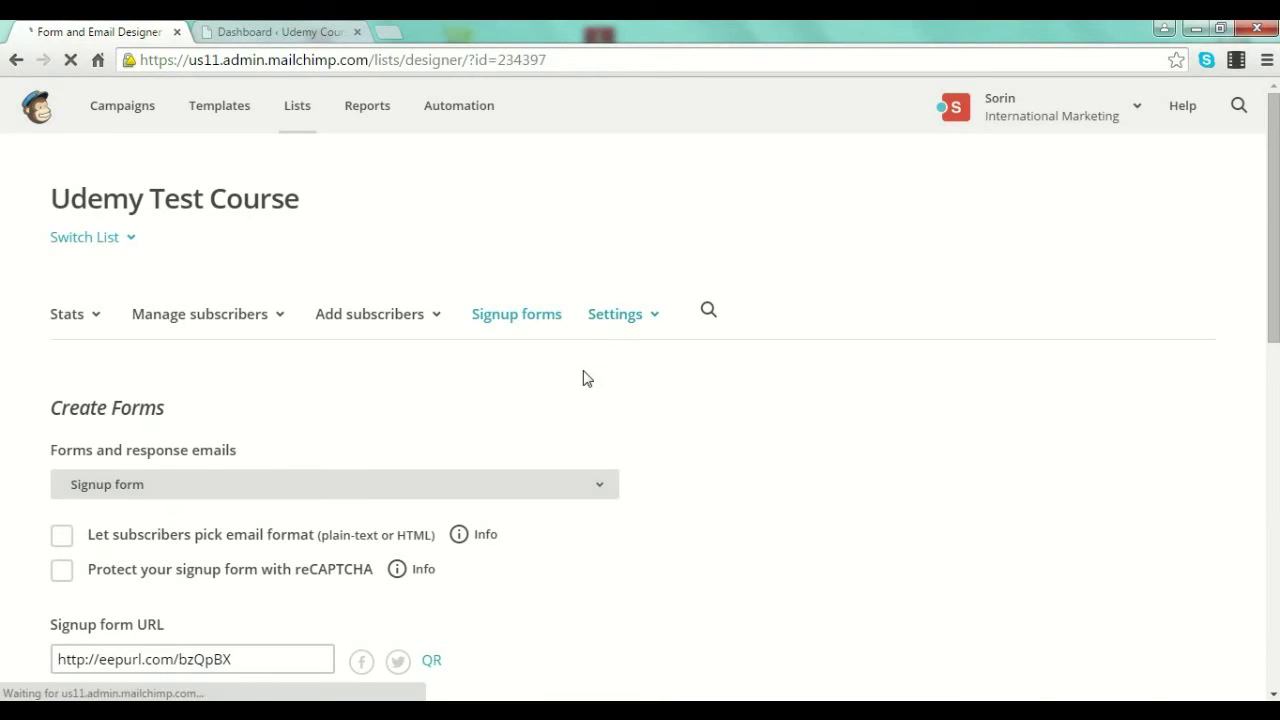
{"action": "scroll", "coordinate": [570, 385], "scroll_direction": "down", "scroll_amount": 2}
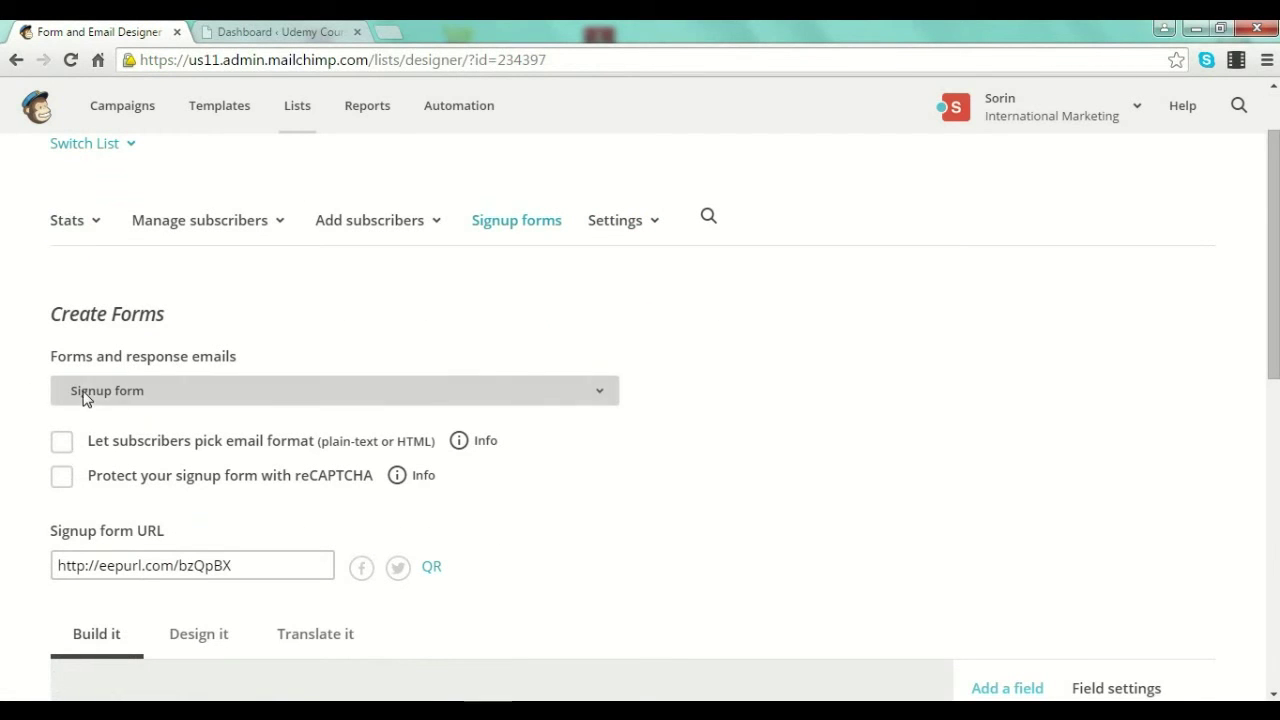
{"action": "left_click", "coordinate": [150, 398]}
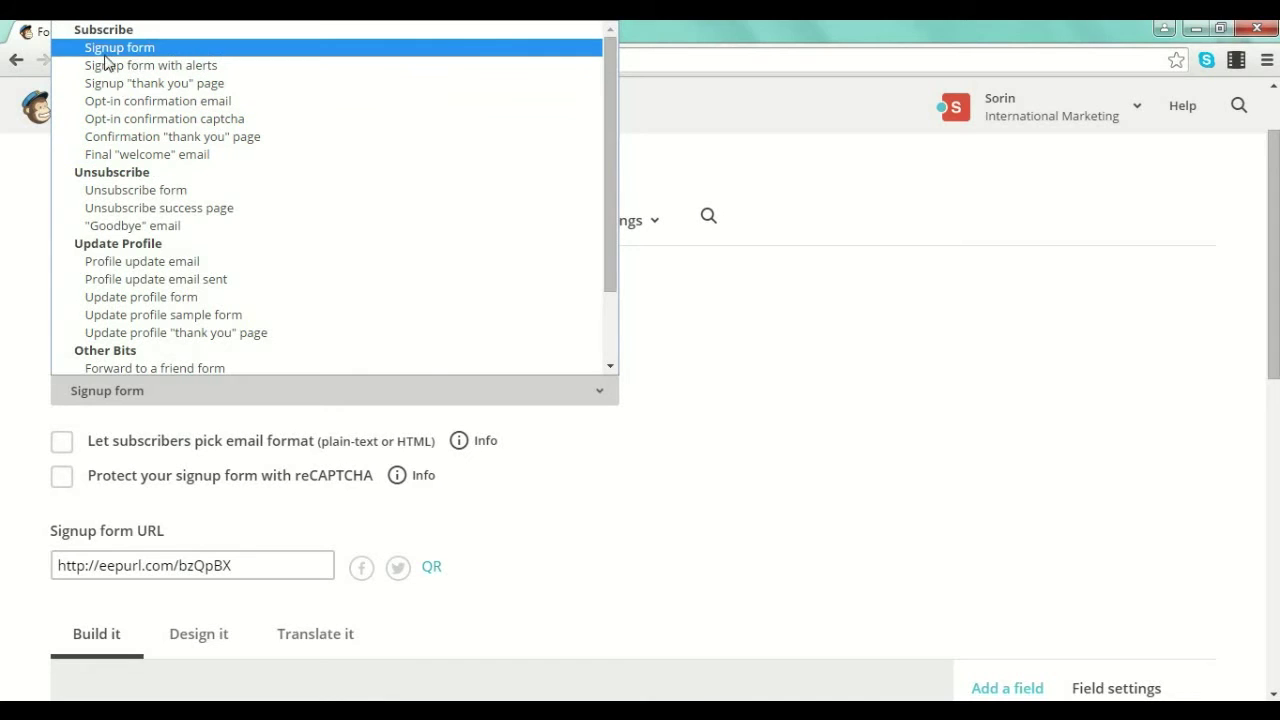
{"action": "left_click", "coordinate": [164, 49]}
Examine the signup form's URL, its existing fields and settings, and the field types that can be added.
{"action": "scroll", "coordinate": [350, 265], "scroll_direction": "down", "scroll_amount": 1}
{"action": "scroll", "coordinate": [364, 274], "scroll_direction": "down", "scroll_amount": 1}
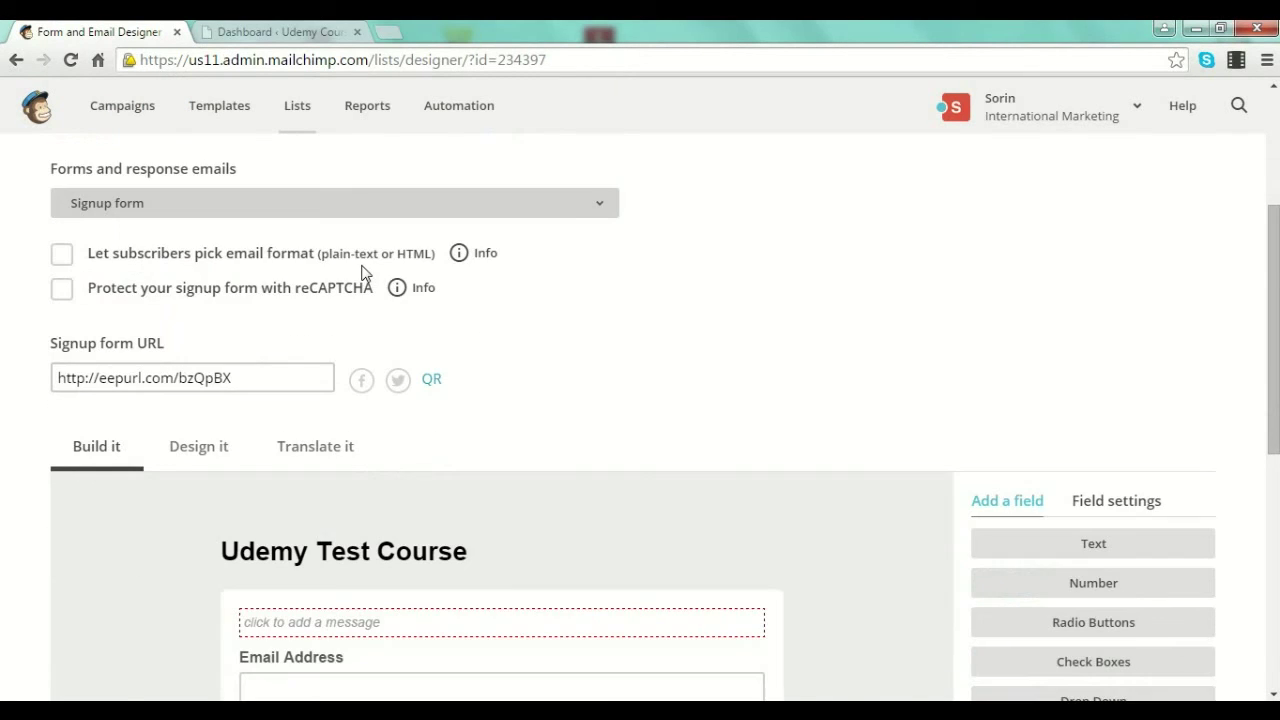
{"action": "left_click_drag", "start_coordinate": [234, 378], "coordinate": [92, 366]}
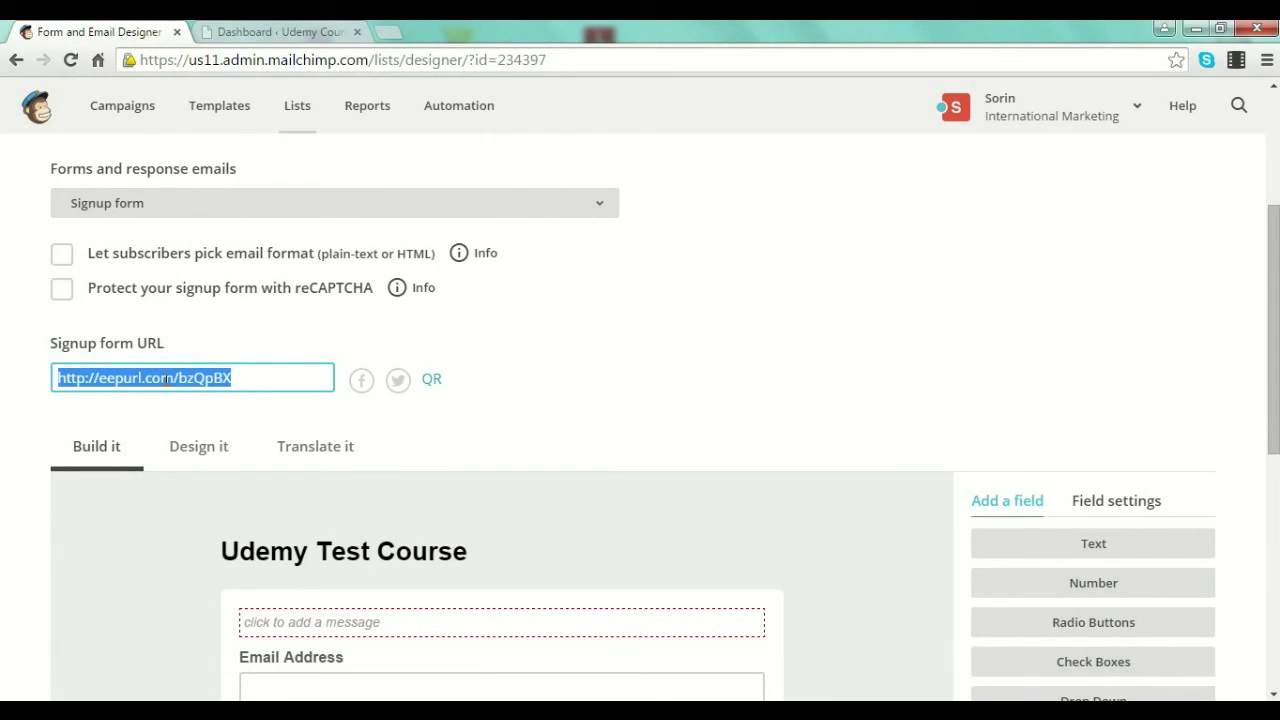
{"action": "scroll", "coordinate": [175, 378], "scroll_direction": "down", "scroll_amount": 2}
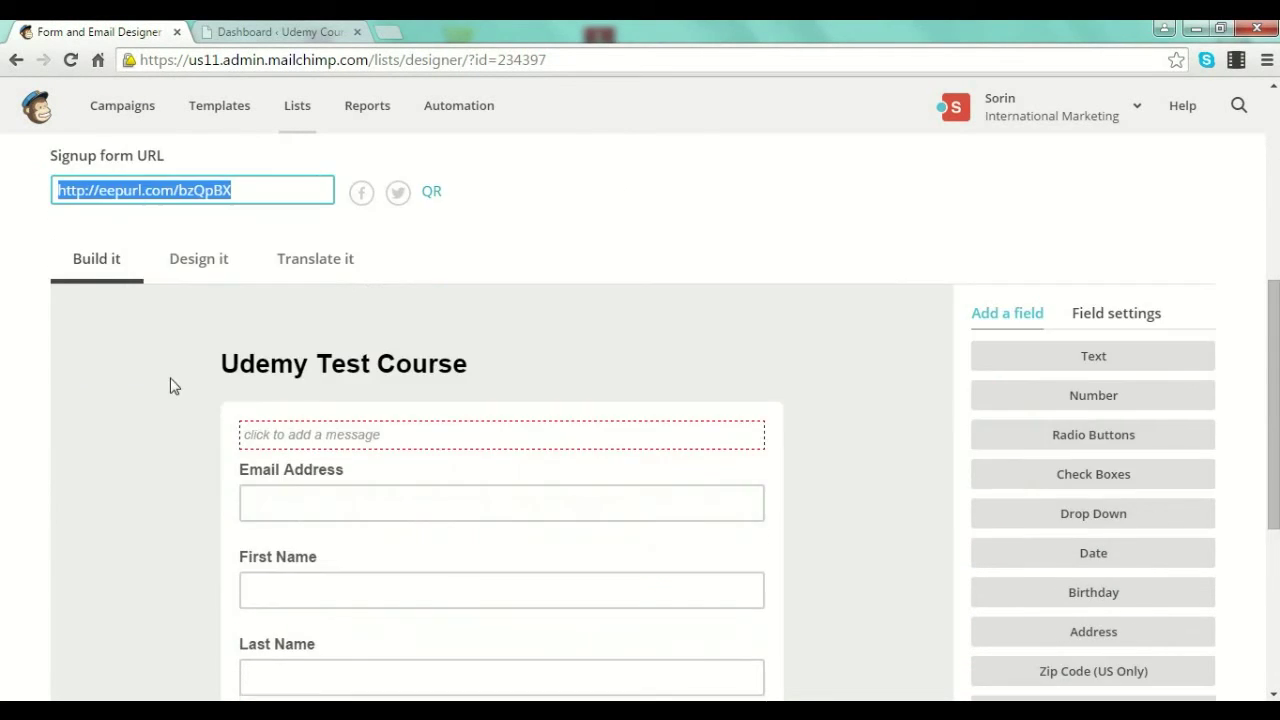
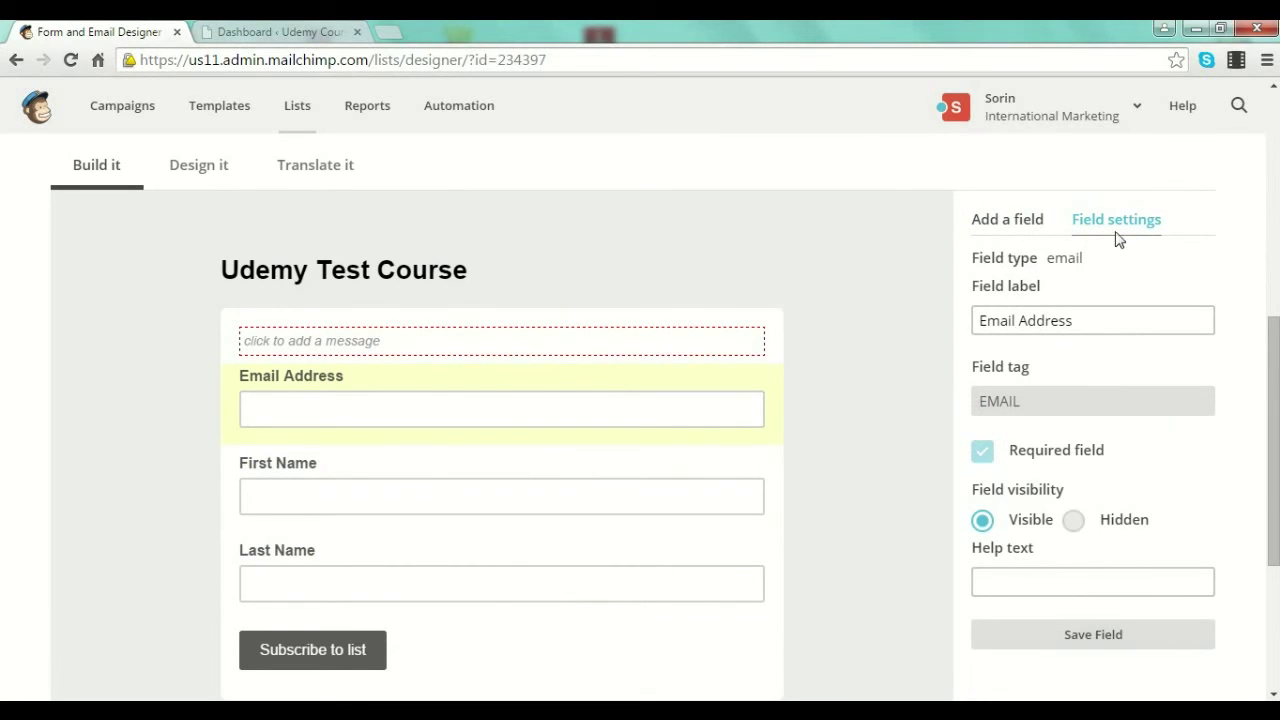
{"action": "left_click", "coordinate": [1018, 220]}
{"action": "scroll", "coordinate": [523, 371], "scroll_direction": "down", "scroll_amount": 2}
{"action": "scroll", "coordinate": [480, 346], "scroll_direction": "up", "scroll_amount": 2}
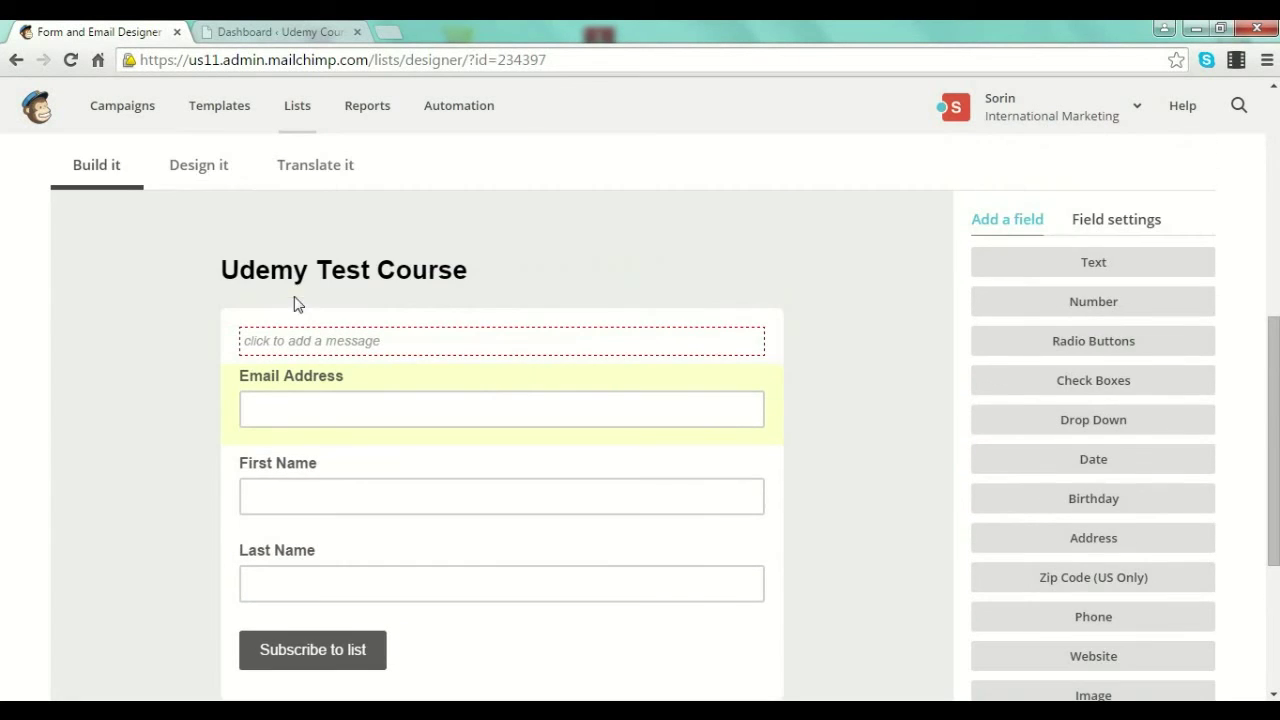
Review the signup form's page design options for background, header and outer wrapper.
{"action": "left_click", "coordinate": [203, 175]}
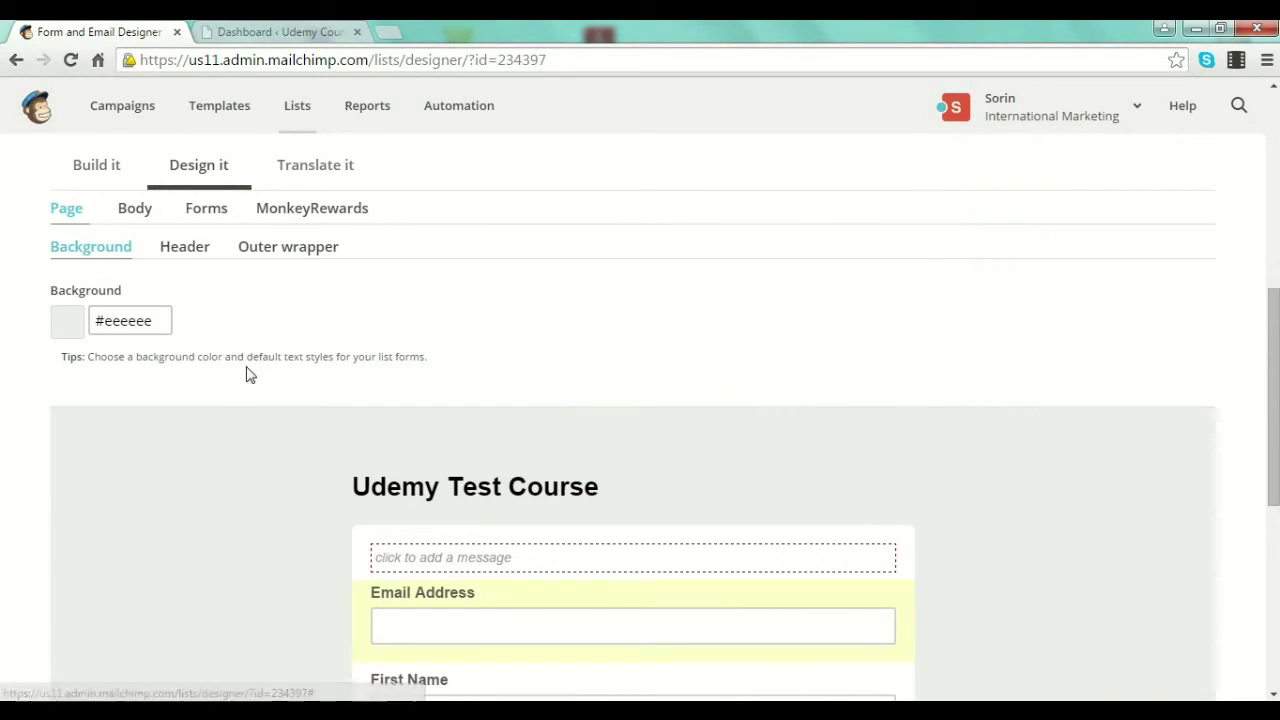
{"action": "scroll", "coordinate": [243, 363], "scroll_direction": "down", "scroll_amount": 1}
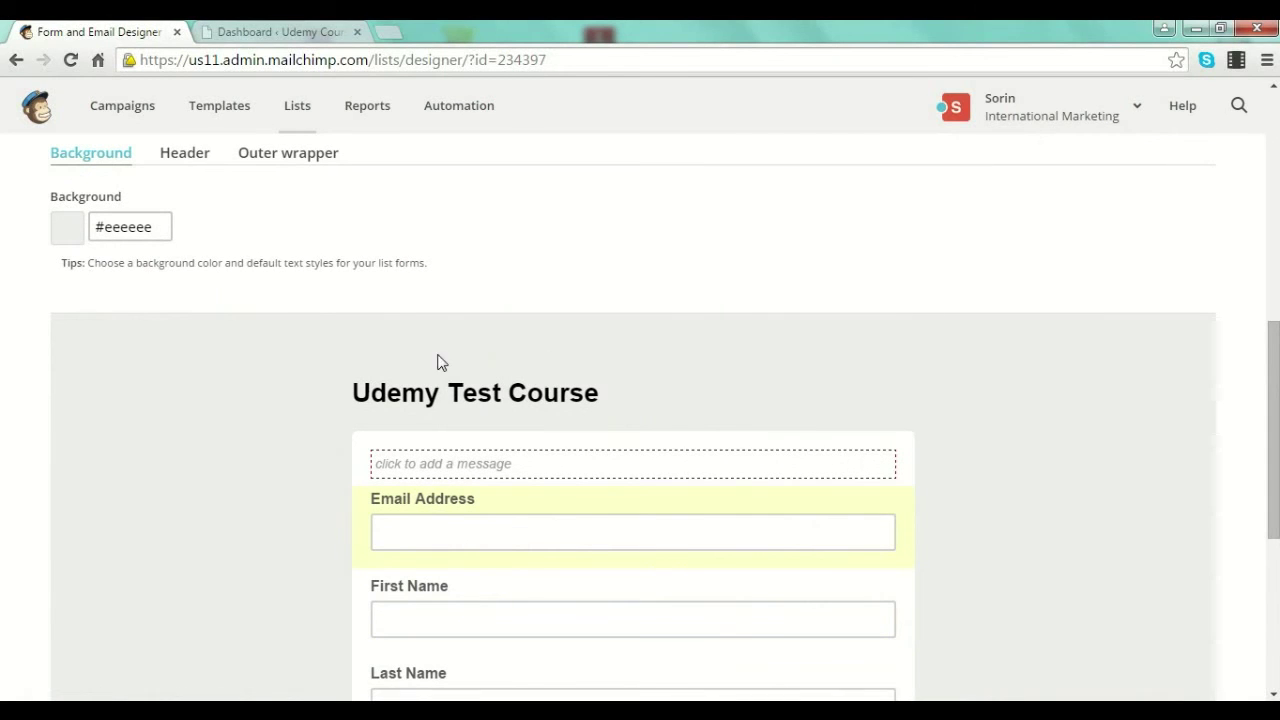
{"action": "scroll", "coordinate": [432, 382], "scroll_direction": "up", "scroll_amount": 1}
{"action": "scroll", "coordinate": [600, 480], "scroll_direction": "down", "scroll_amount": 1}
{"action": "scroll", "coordinate": [256, 456], "scroll_direction": "up", "scroll_amount": 1}
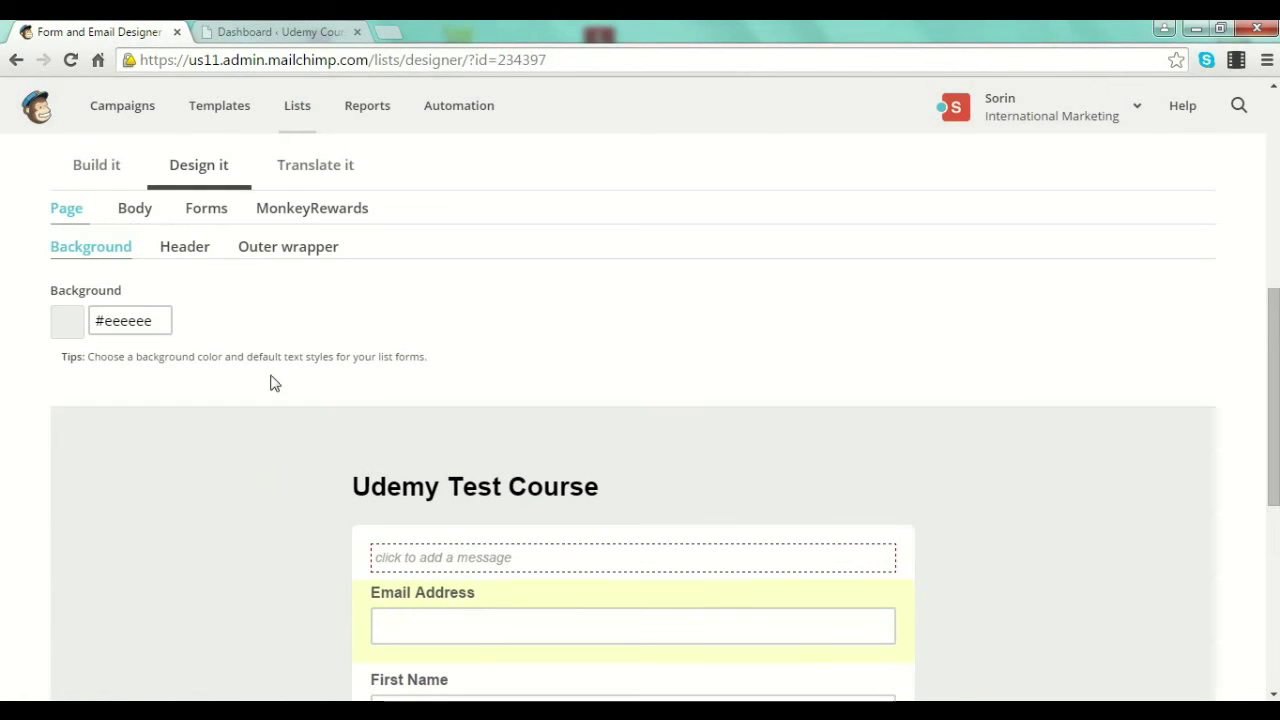
{"action": "left_click", "coordinate": [181, 250]}
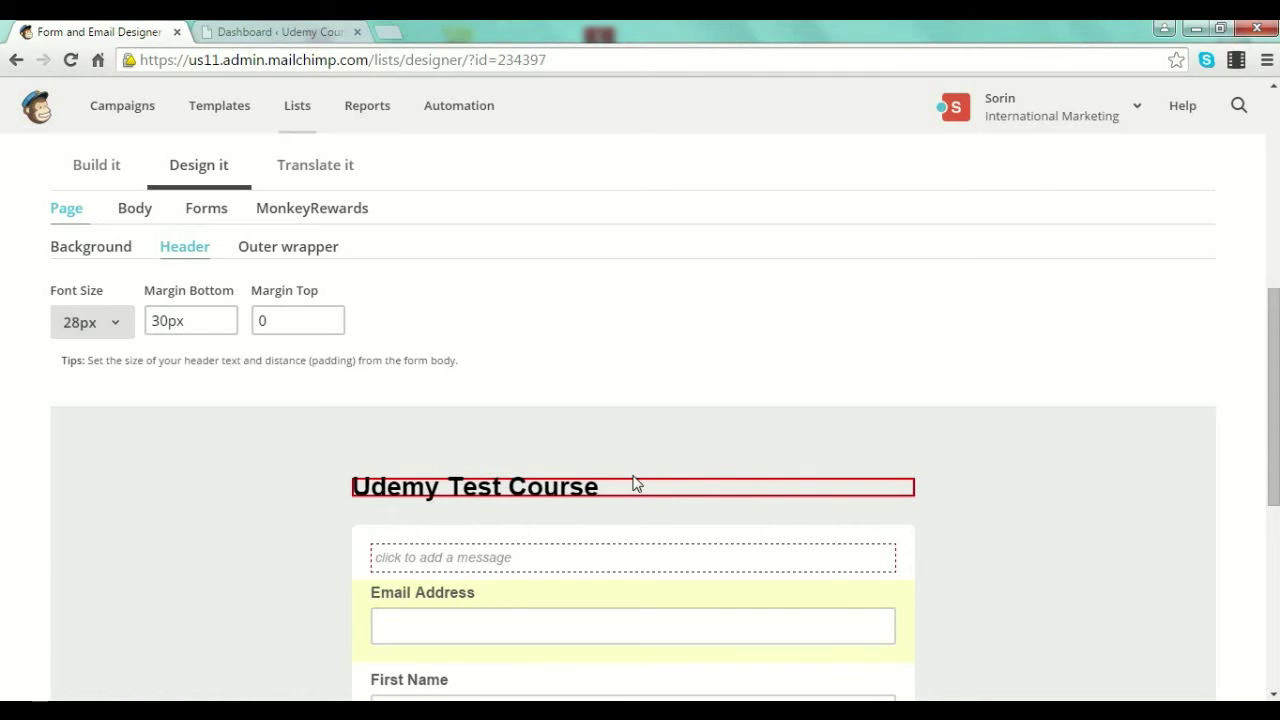
{"action": "left_click", "coordinate": [287, 248]}
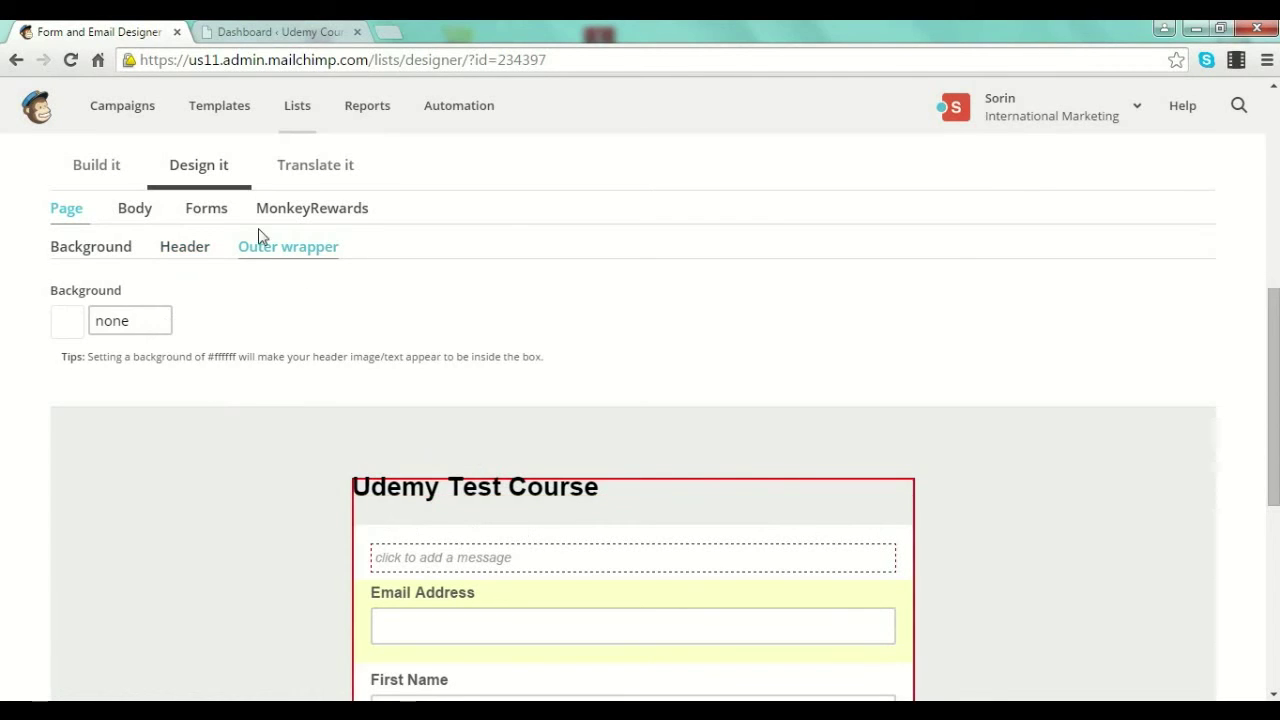
Review the signup form's body design options, including the foreground and default text, against the form preview.
{"action": "left_click", "coordinate": [148, 212]}
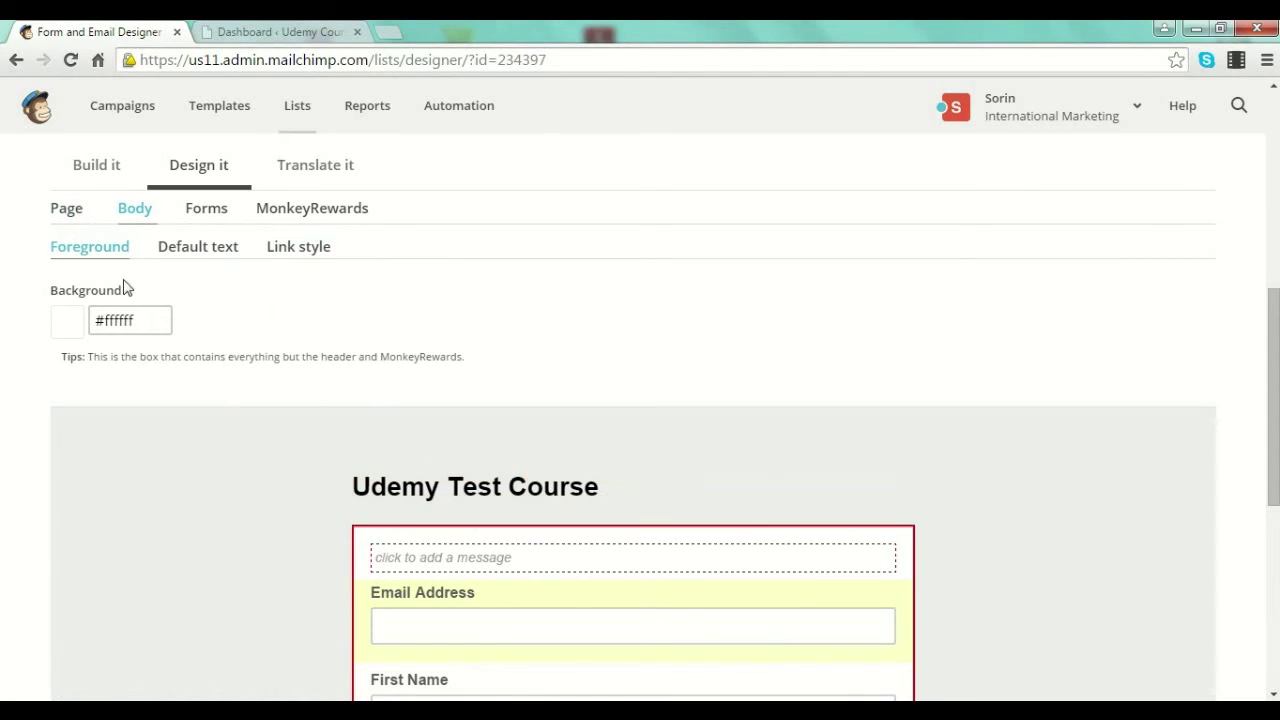
{"action": "left_click", "coordinate": [312, 258]}
{"action": "left_click", "coordinate": [175, 252]}
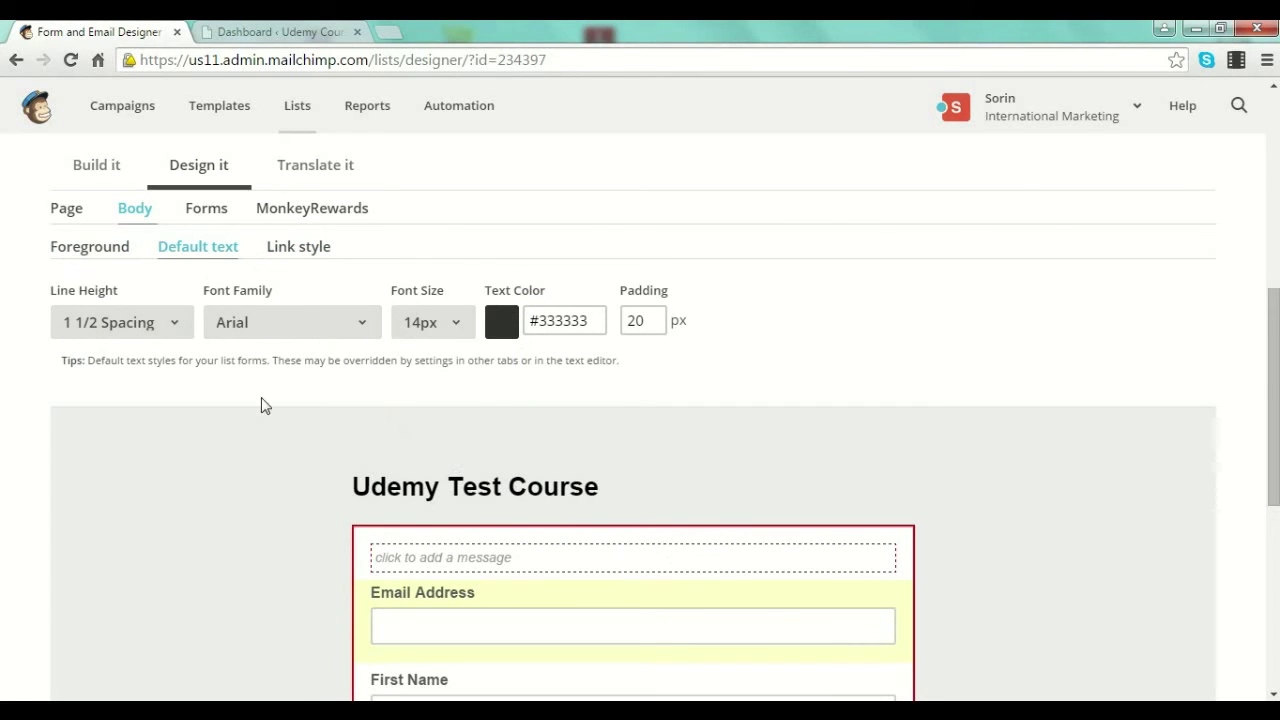
{"action": "left_click", "coordinate": [105, 258]}
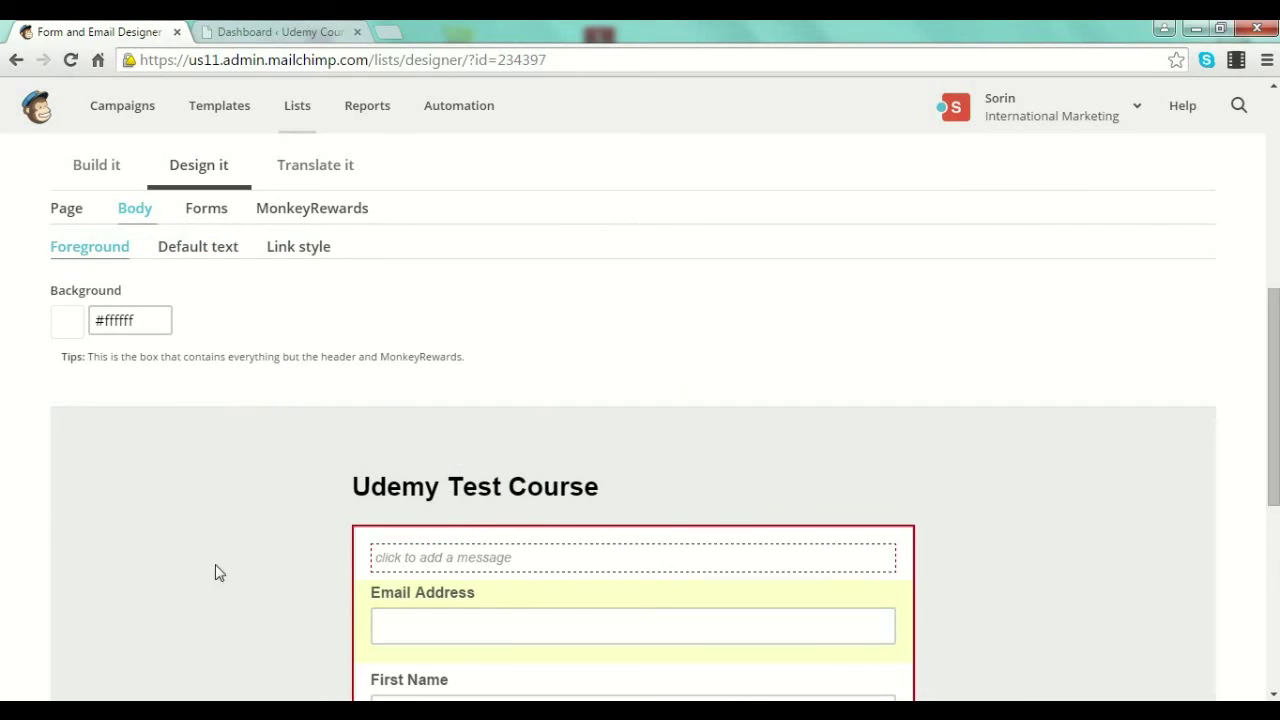
{"action": "scroll", "coordinate": [234, 451], "scroll_direction": "down", "scroll_amount": 2}
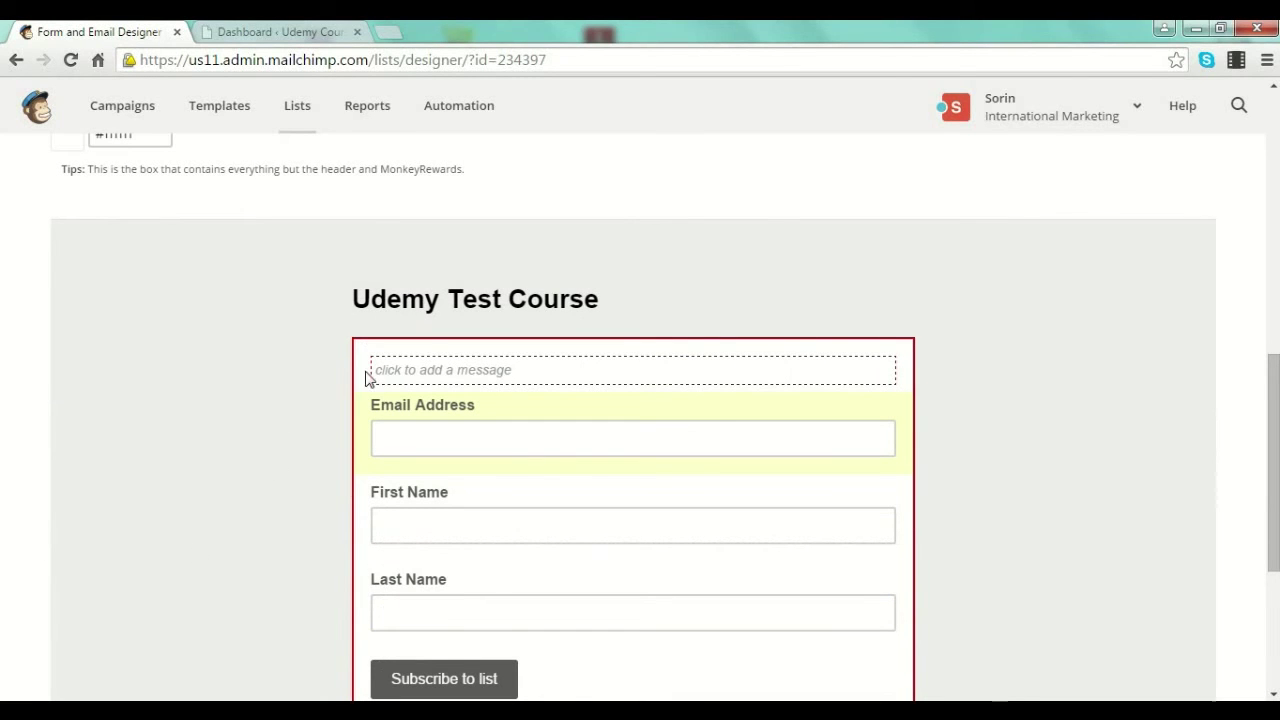
{"action": "scroll", "coordinate": [530, 352], "scroll_direction": "up", "scroll_amount": 3}
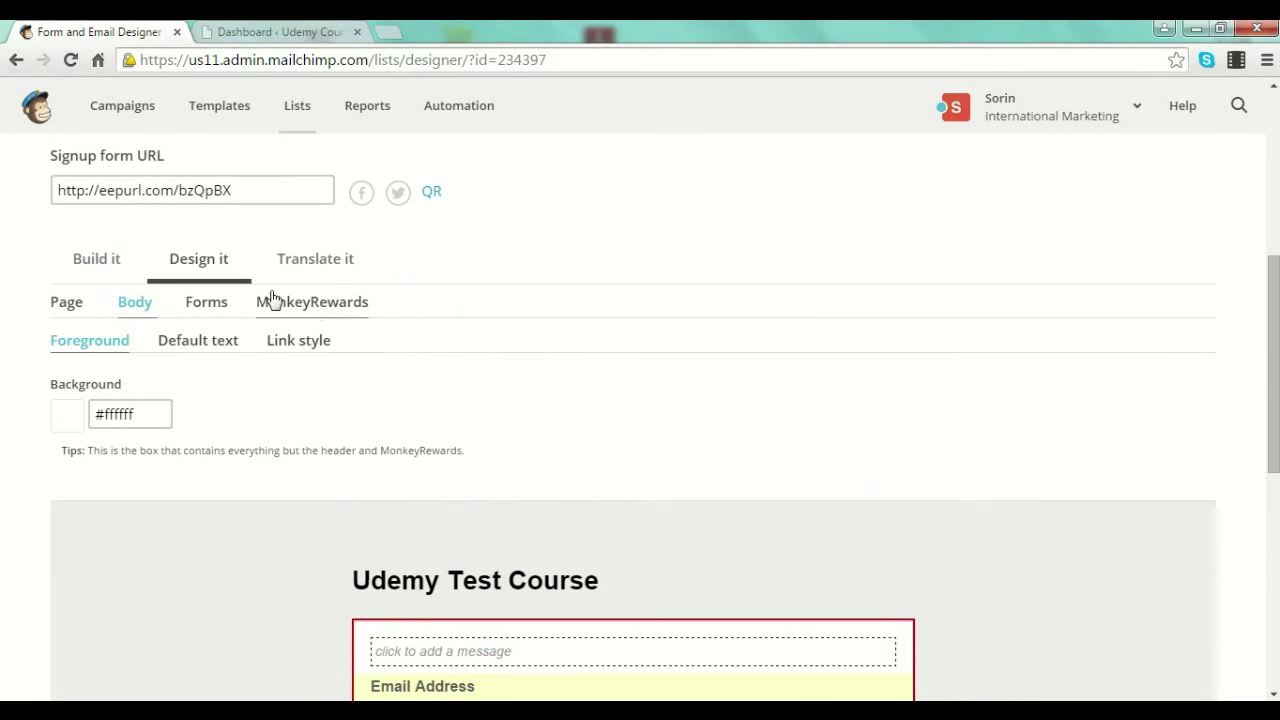
Return to building the form, copy its signup form URL and open that address in a new browser tab.
{"action": "left_click", "coordinate": [85, 263]}
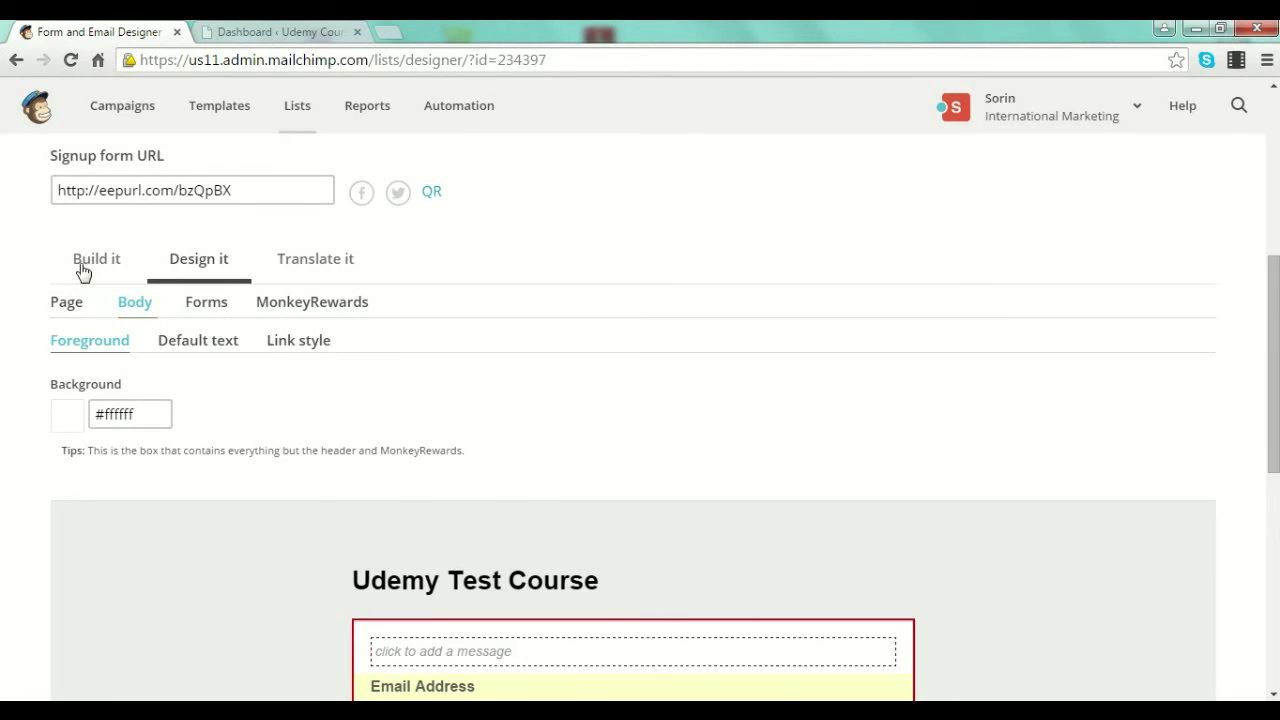
{"action": "scroll", "coordinate": [177, 621], "scroll_direction": "down", "scroll_amount": 1}
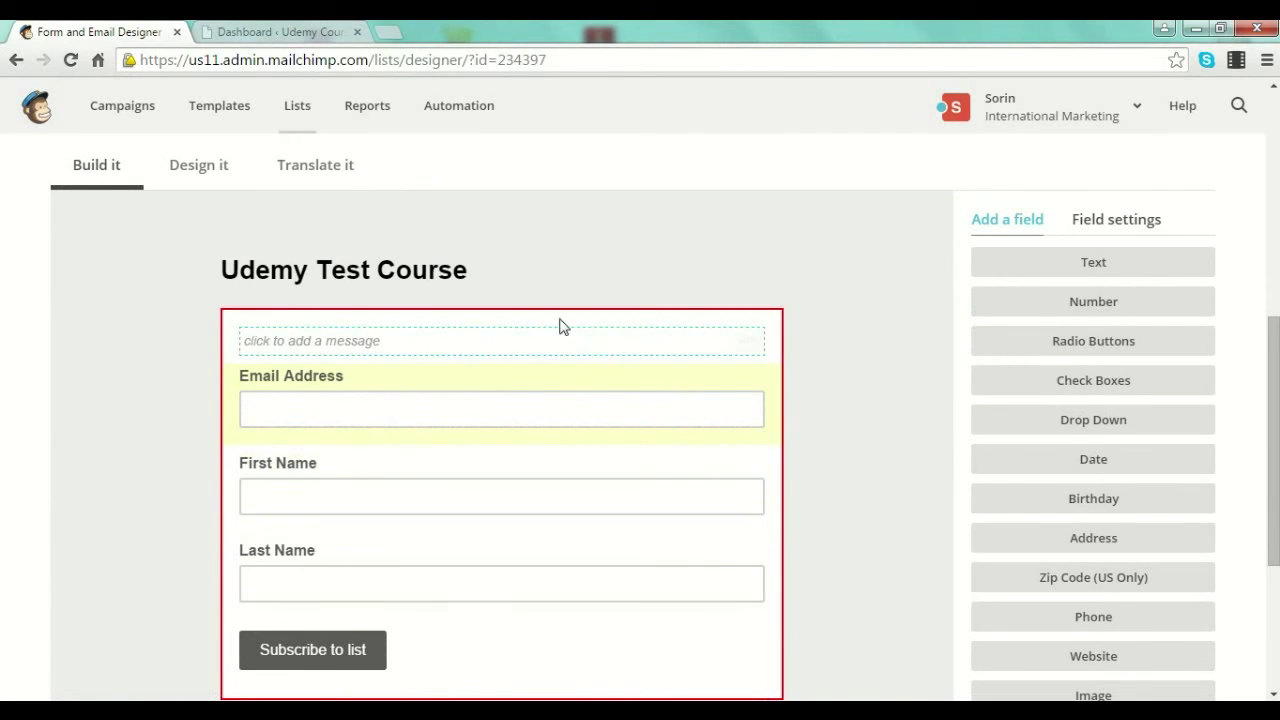
{"action": "scroll", "coordinate": [270, 390], "scroll_direction": "up", "scroll_amount": 2}
{"action": "left_click", "coordinate": [251, 284]}
{"action": "left_click_drag", "start_coordinate": [251, 284], "coordinate": [58, 284]}
{"action": "right_click", "coordinate": [192, 289]}
{"action": "left_click", "coordinate": [240, 383]}
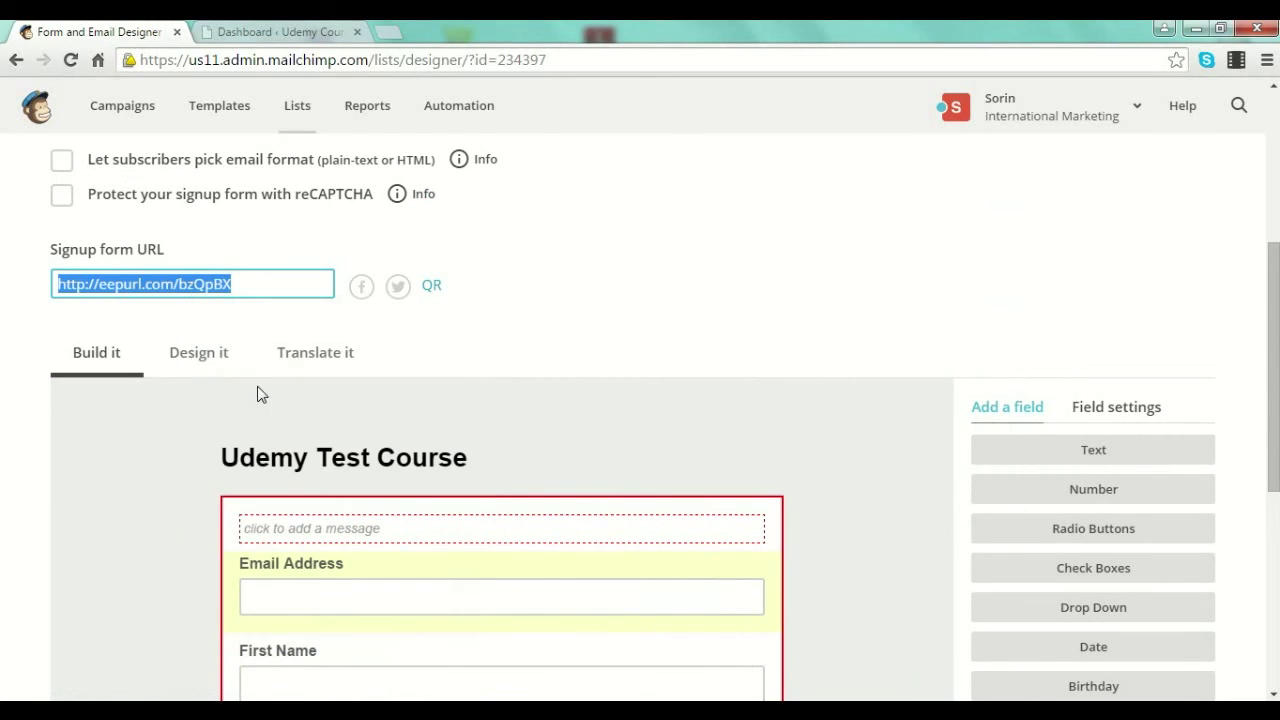
{"action": "left_click", "coordinate": [390, 33]}
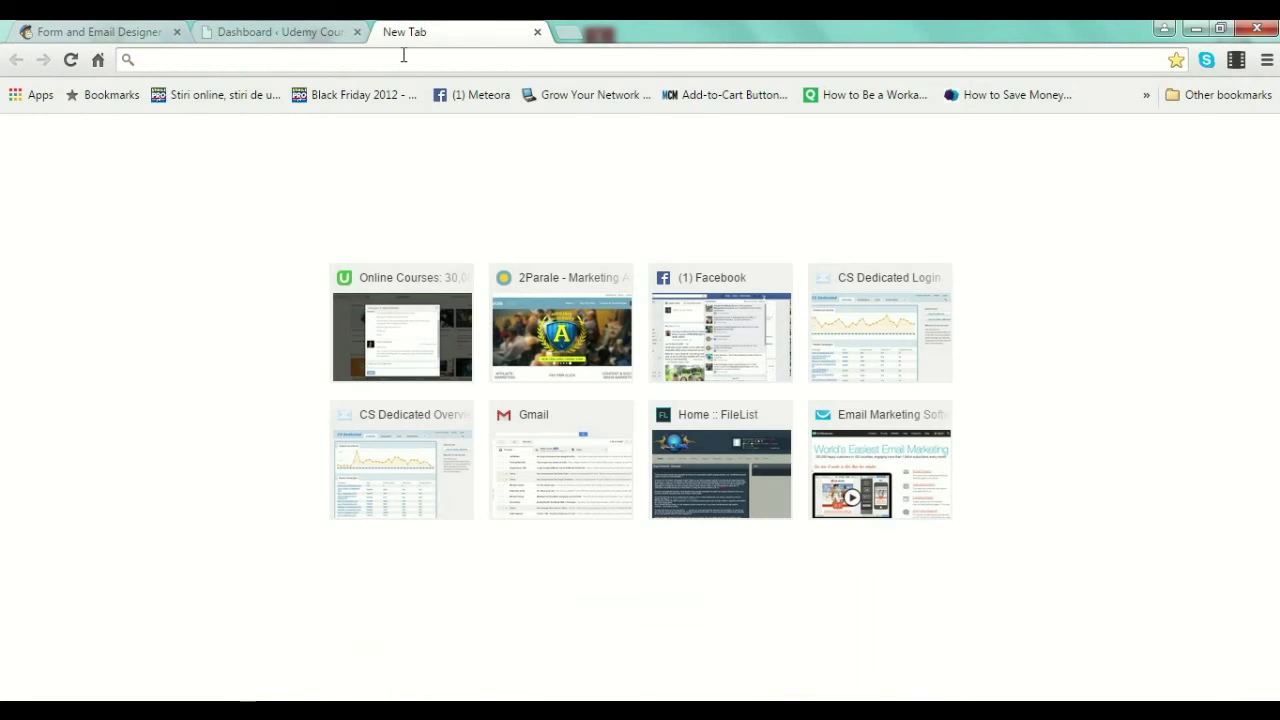
{"action": "key", "text": "ctrl+v"}
{"action": "key", "text": "Return"}
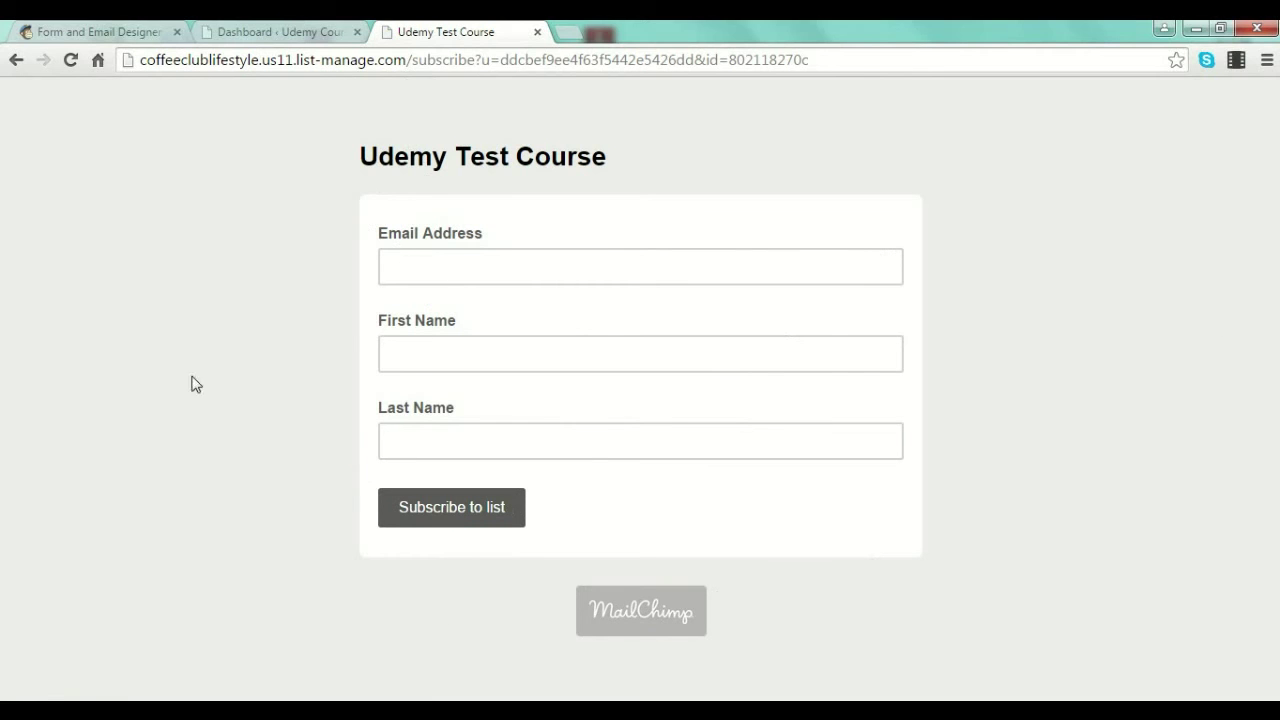
Compare the form in the builder with the live signup page and its Email Address field.
{"action": "left_click", "coordinate": [112, 30]}
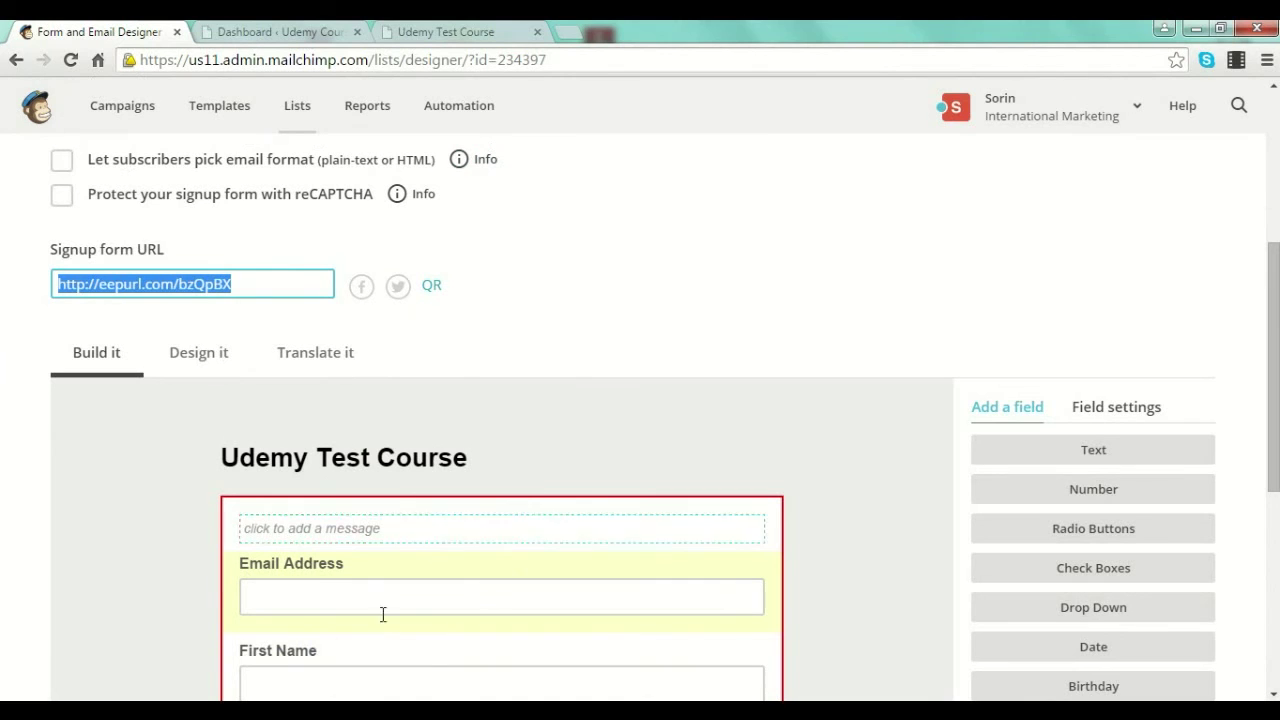
{"action": "left_click", "coordinate": [460, 31]}
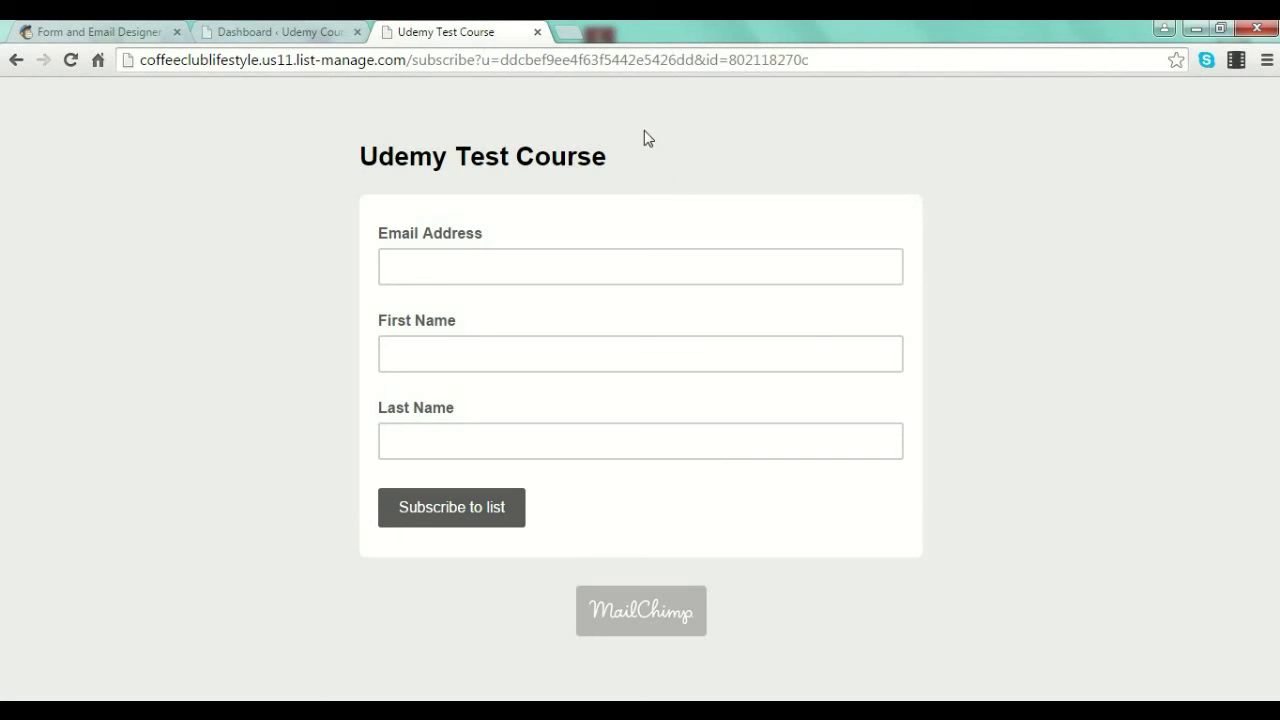
{"action": "left_click", "coordinate": [409, 263]}
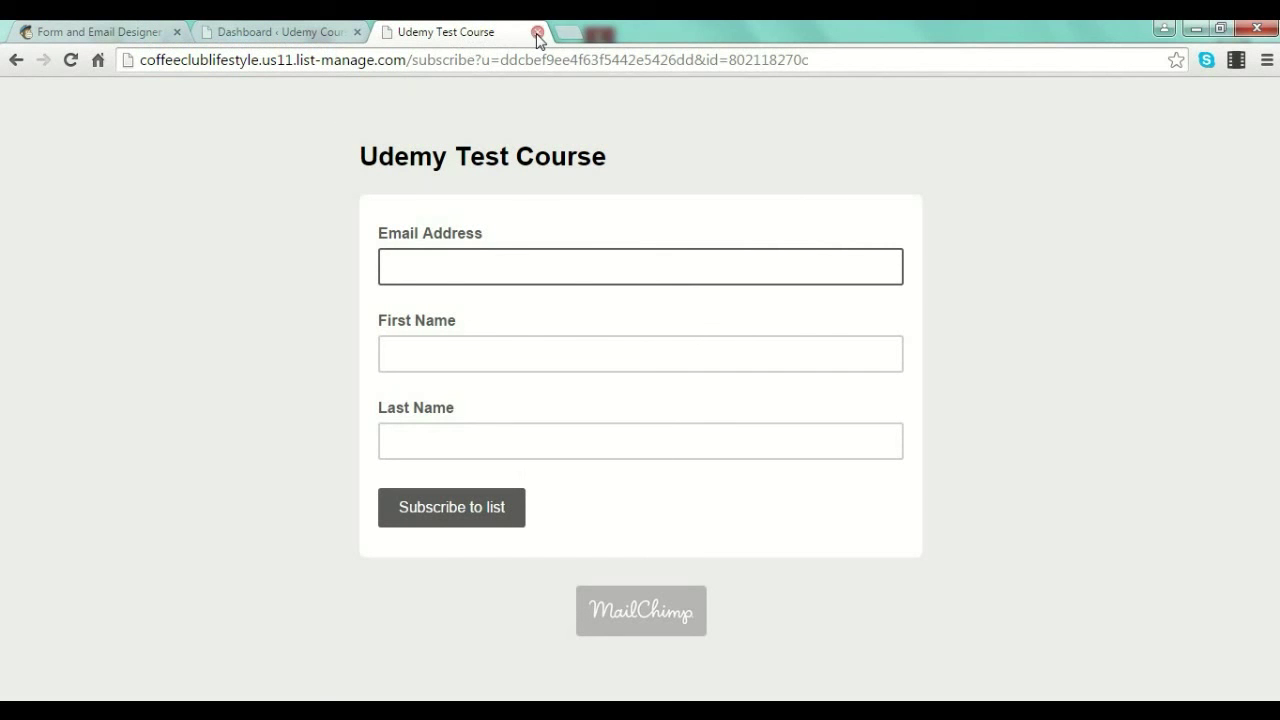
Return to the form builder and review the signup form's message area, fields and available field types.
{"action": "left_click", "coordinate": [64, 27]}
{"action": "scroll", "coordinate": [812, 500], "scroll_direction": "down", "scroll_amount": 2}
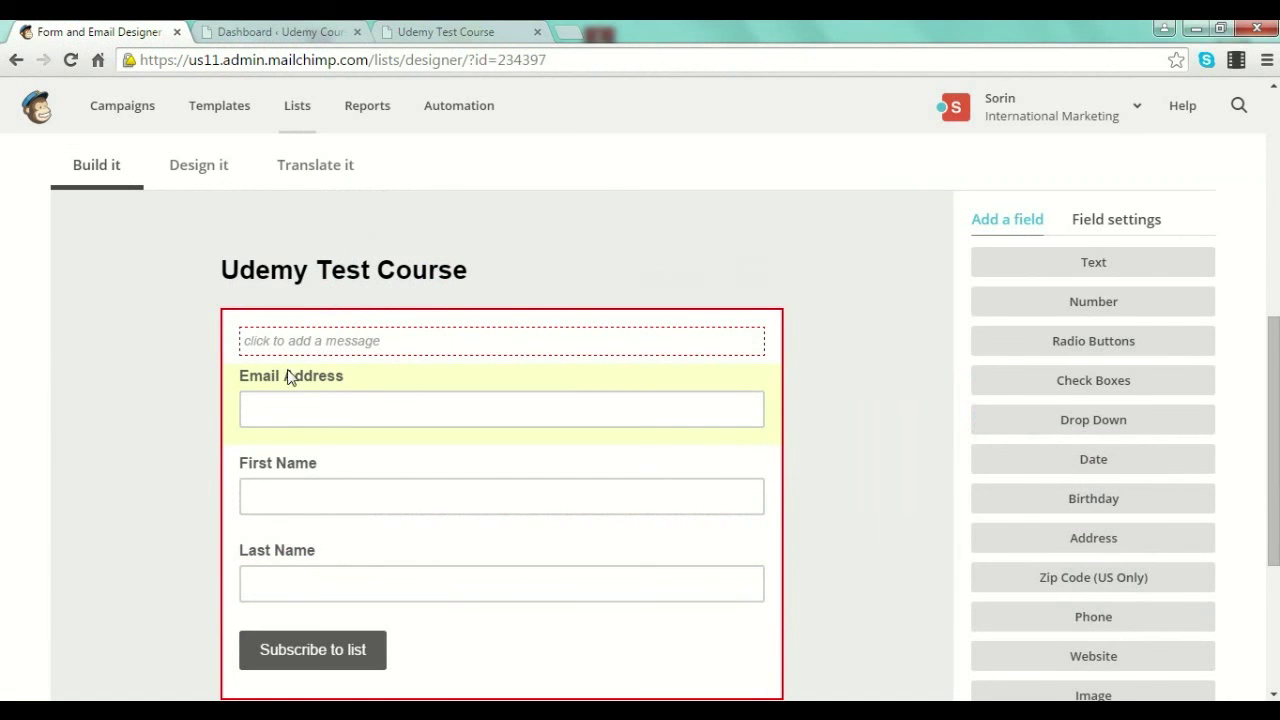
{"action": "scroll", "coordinate": [868, 378], "scroll_direction": "down", "scroll_amount": 3}
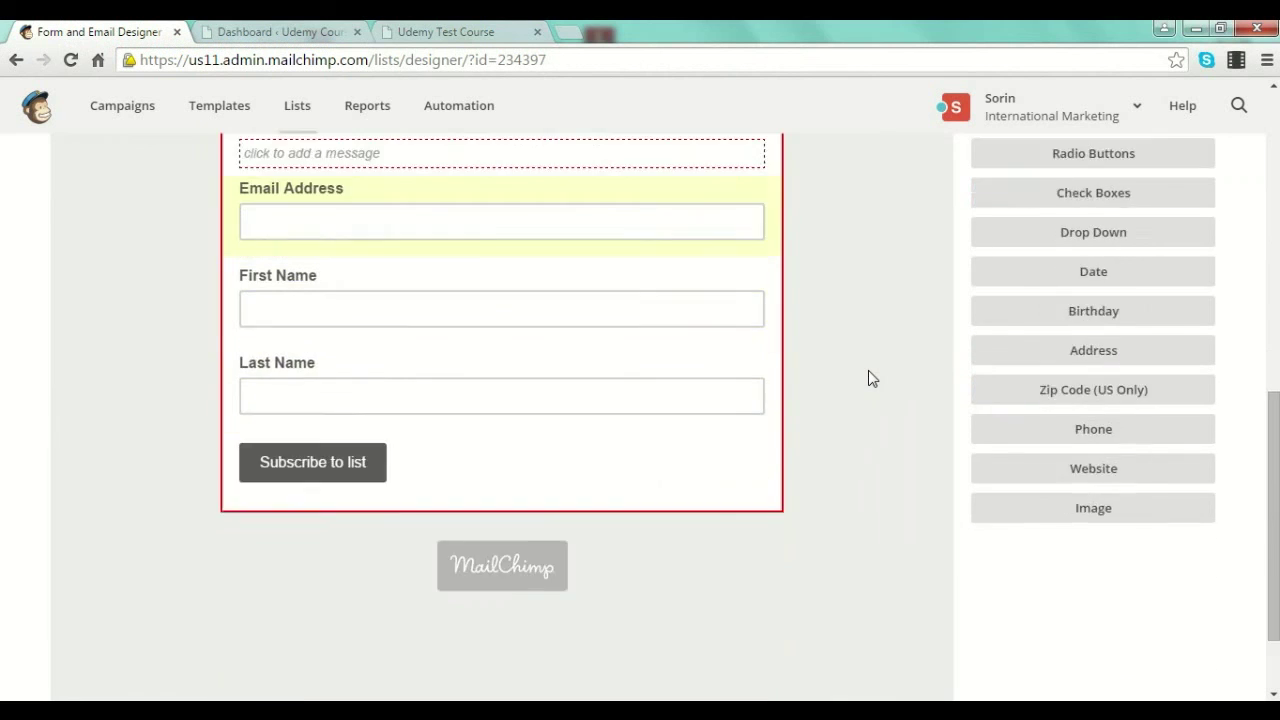
{"action": "scroll", "coordinate": [868, 378], "scroll_direction": "up", "scroll_amount": 3}
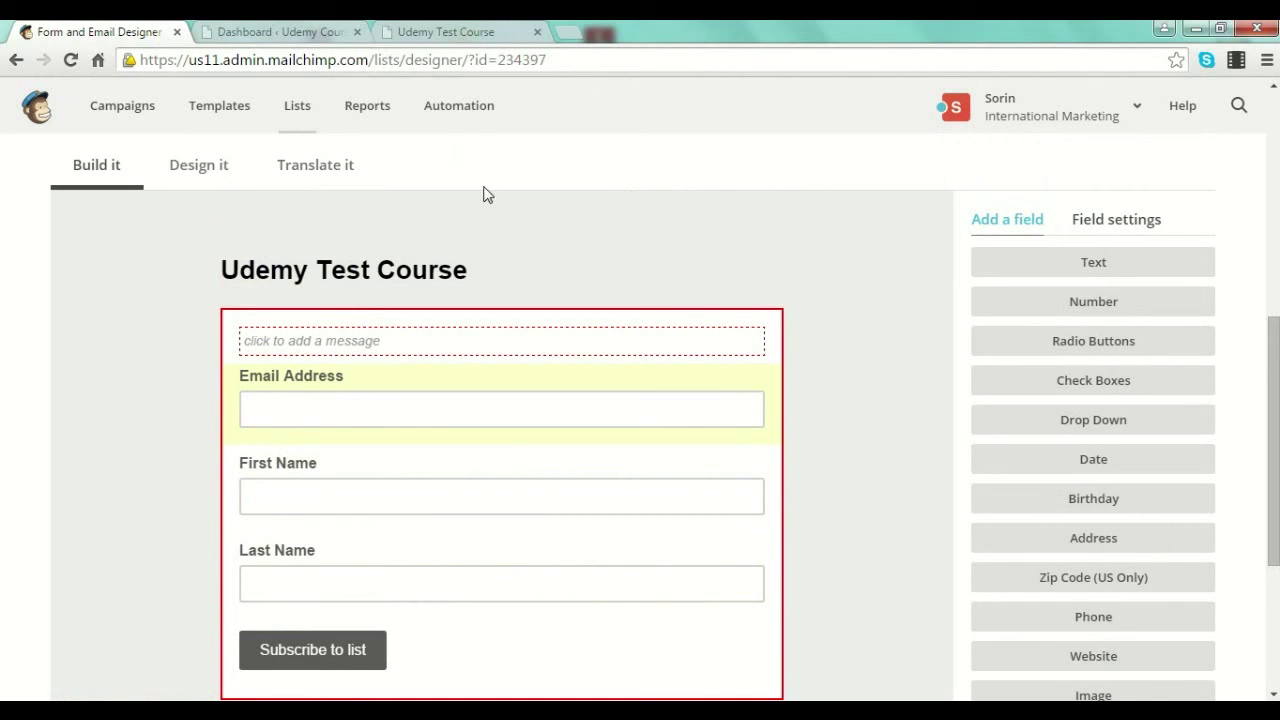
{"action": "mouse_move", "coordinate": [655, 338]}
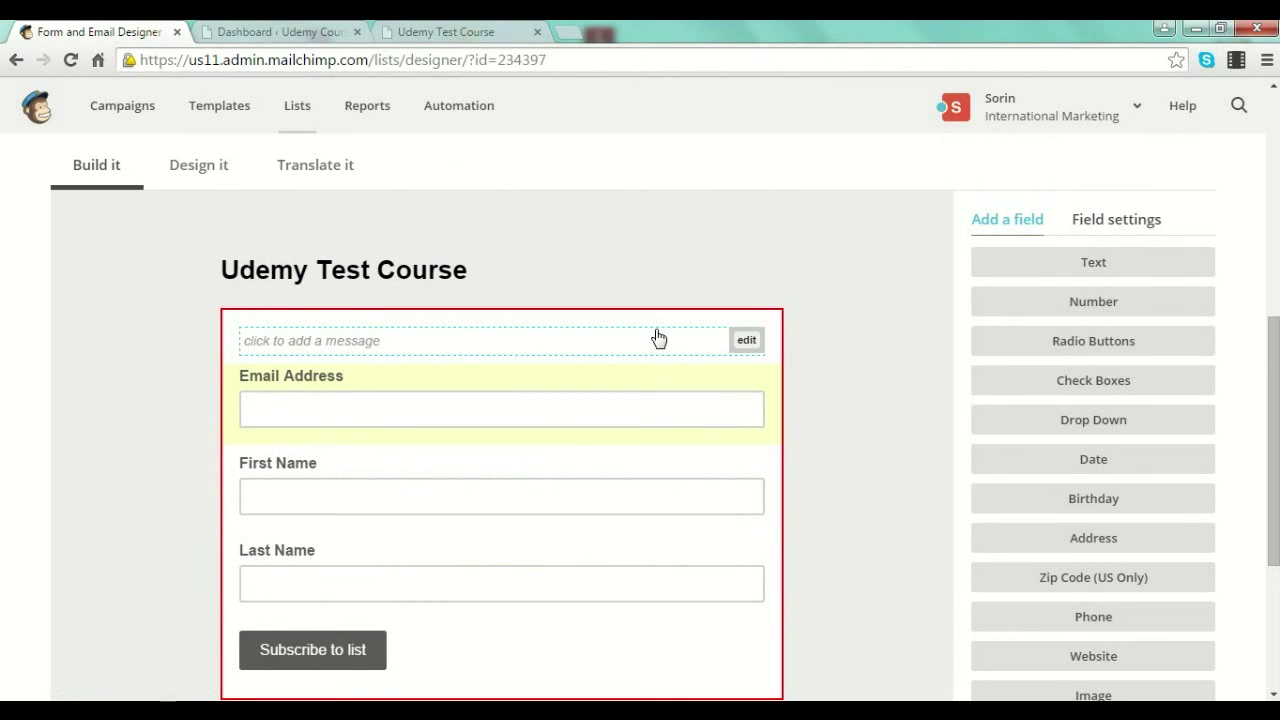
Leave the Udemy Test Course signup form builder and open the Campaigns page.
{"action": "scroll", "coordinate": [600, 289], "scroll_direction": "up", "scroll_amount": 1}
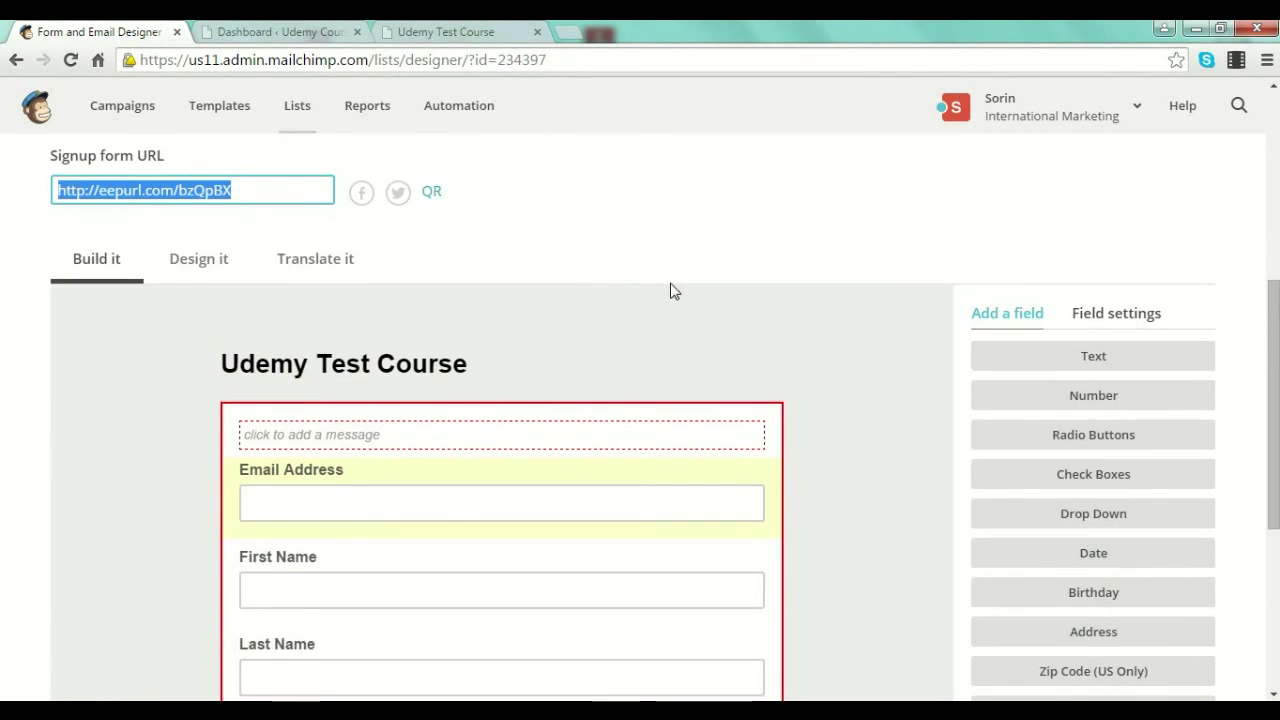
{"action": "scroll", "coordinate": [660, 297], "scroll_direction": "up", "scroll_amount": 3}
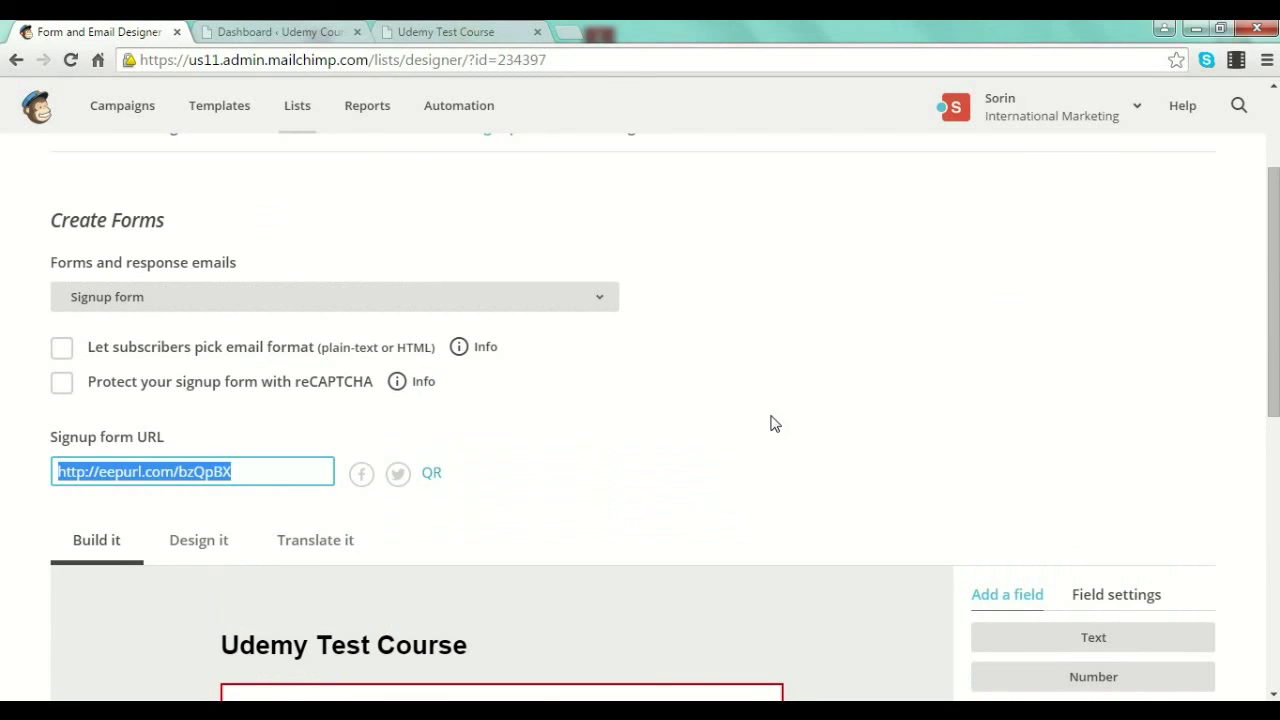
{"action": "scroll", "coordinate": [772, 424], "scroll_direction": "up", "scroll_amount": 2}
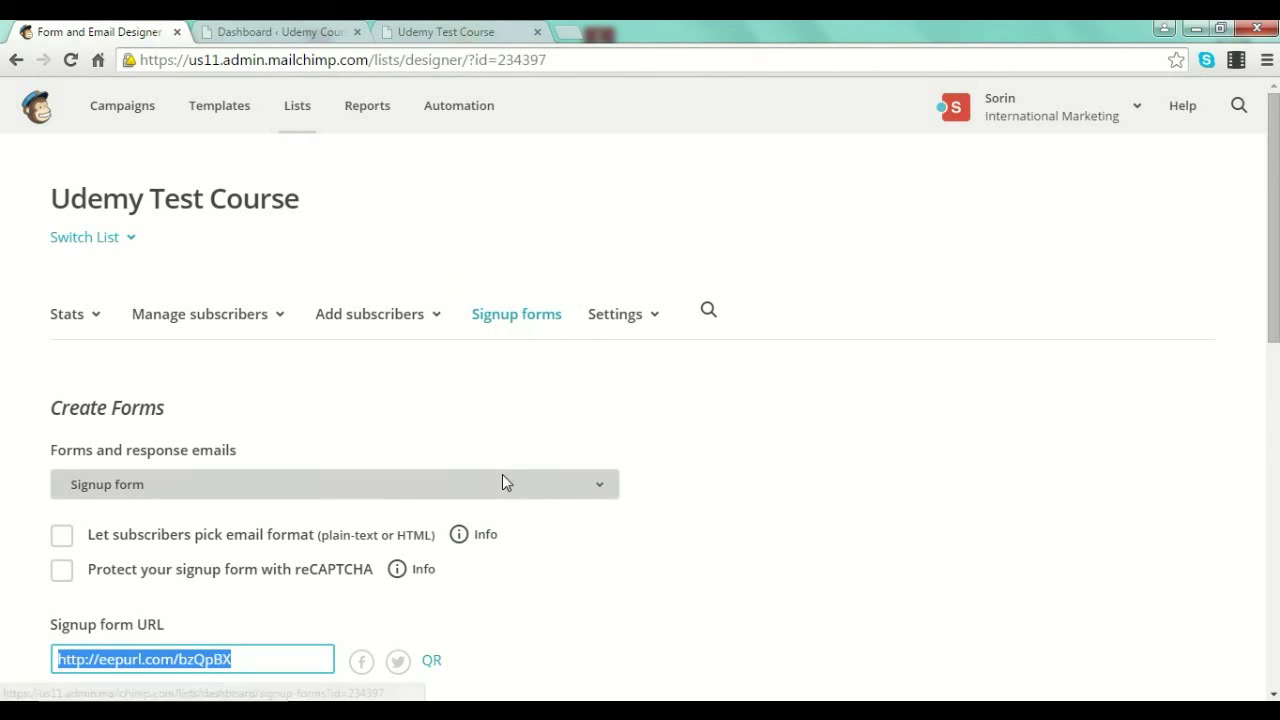
{"action": "left_click", "coordinate": [135, 106]}
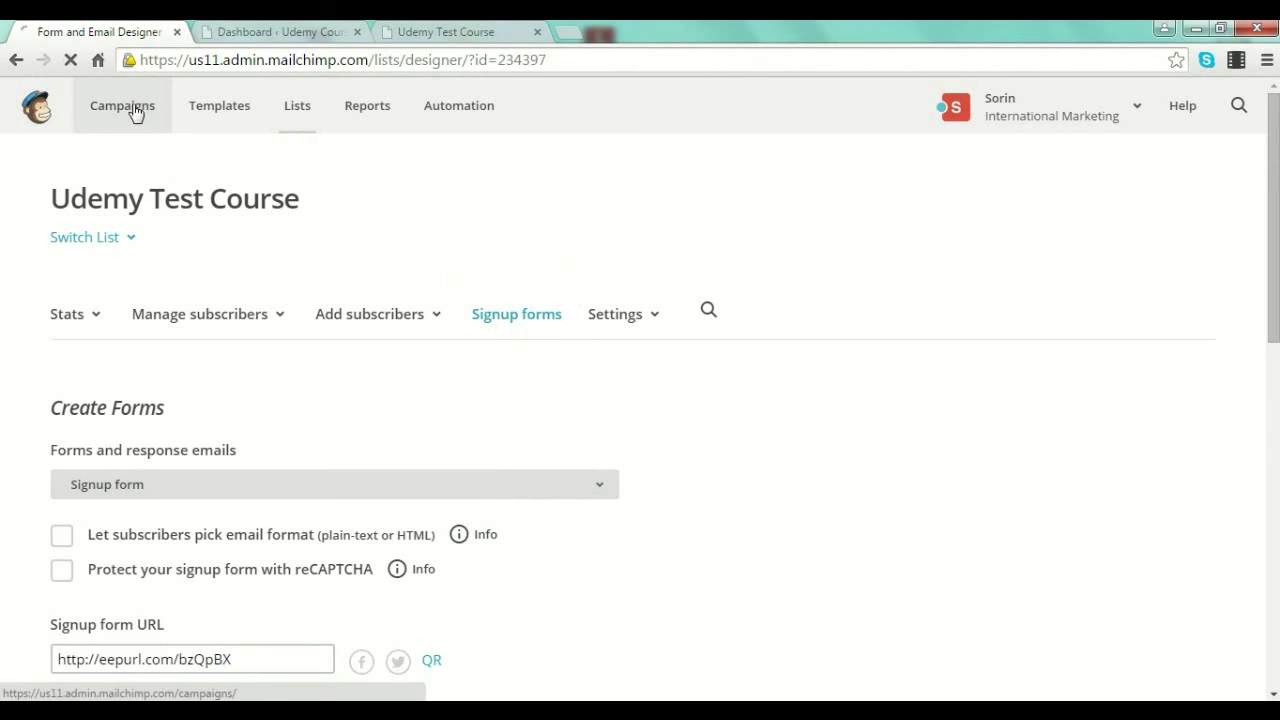